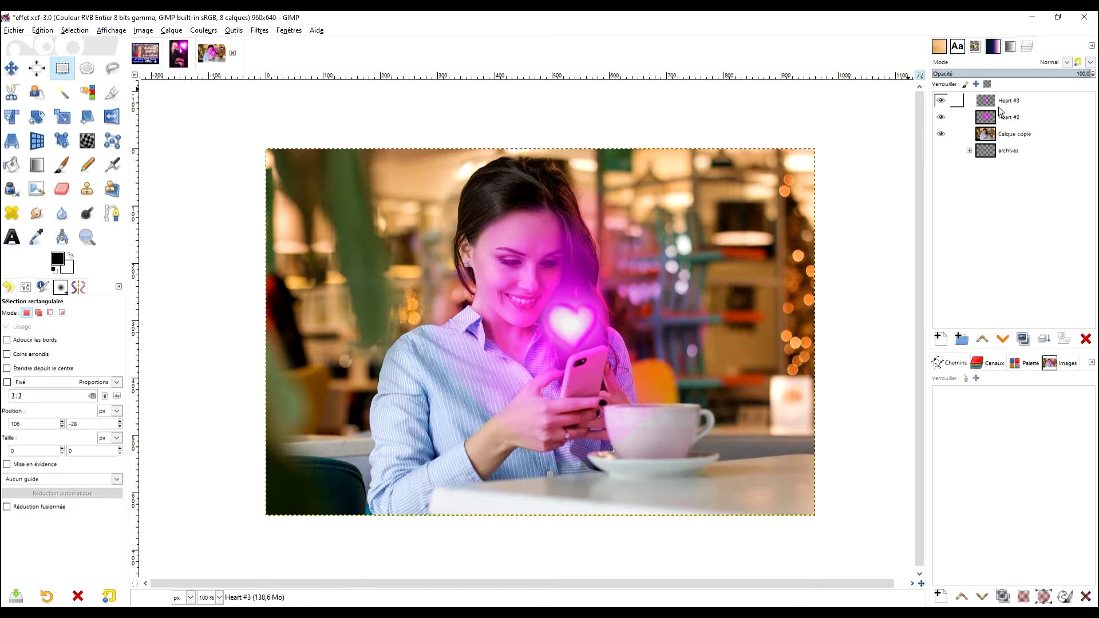
# Compare the image with the Heart #3 and Heart #2 layers hidden and shown
pyautogui.click(941, 102)
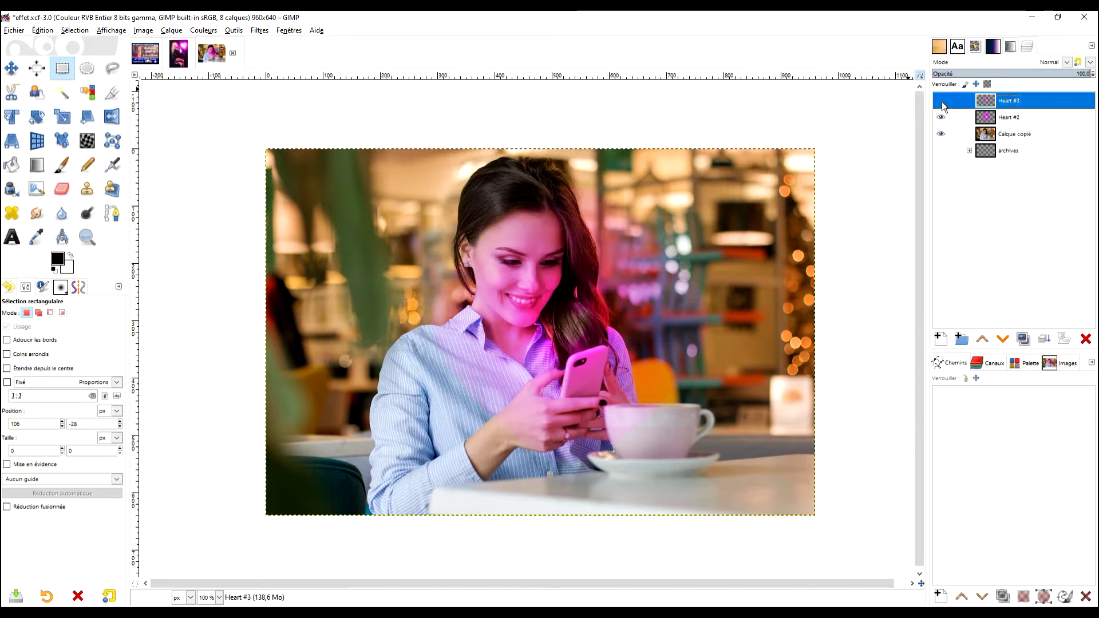
pyautogui.click(942, 115)
pyautogui.click(942, 115)
pyautogui.click(942, 101)
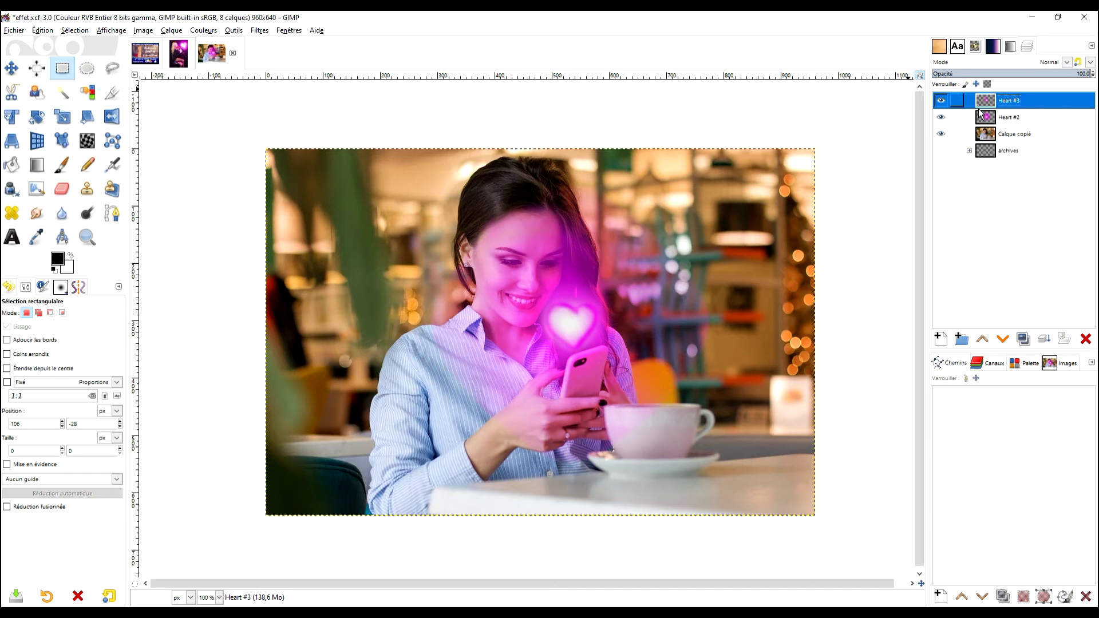
pyautogui.click(941, 102)
pyautogui.click(940, 117)
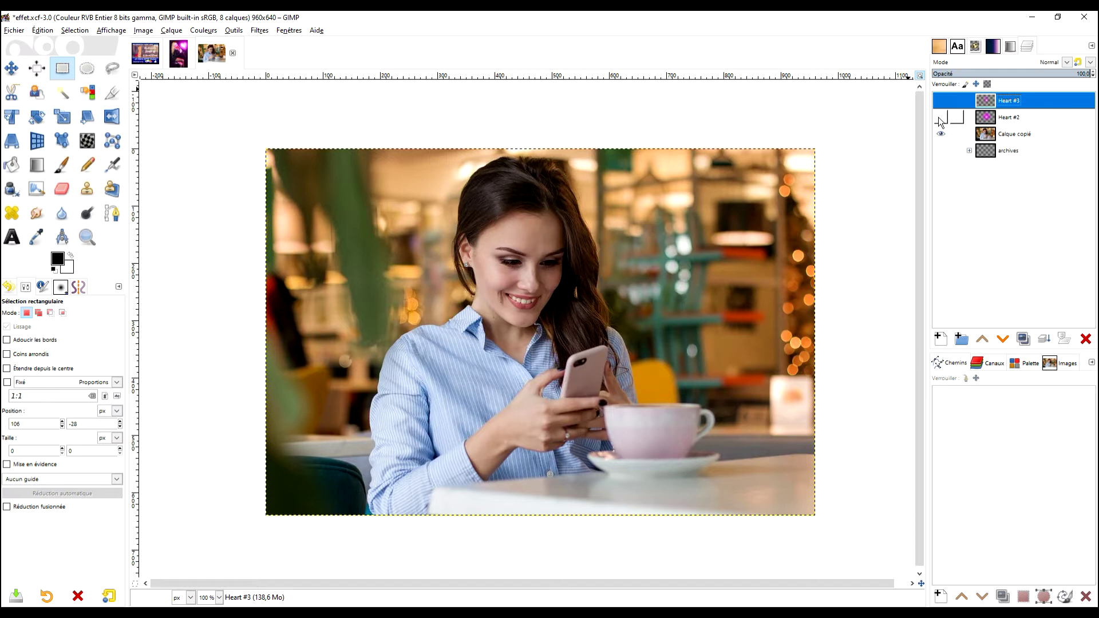
pyautogui.click(941, 117)
pyautogui.click(941, 101)
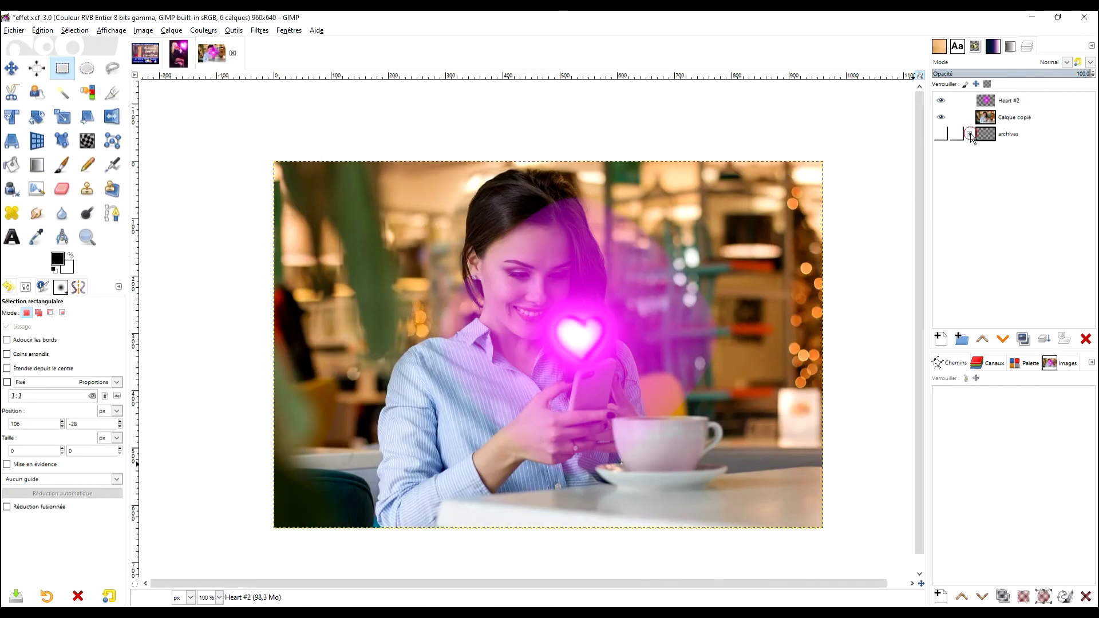
# Duplicate the Heart #2 layer twice and move one of the copies into the archives layer group
pyautogui.click(970, 134)
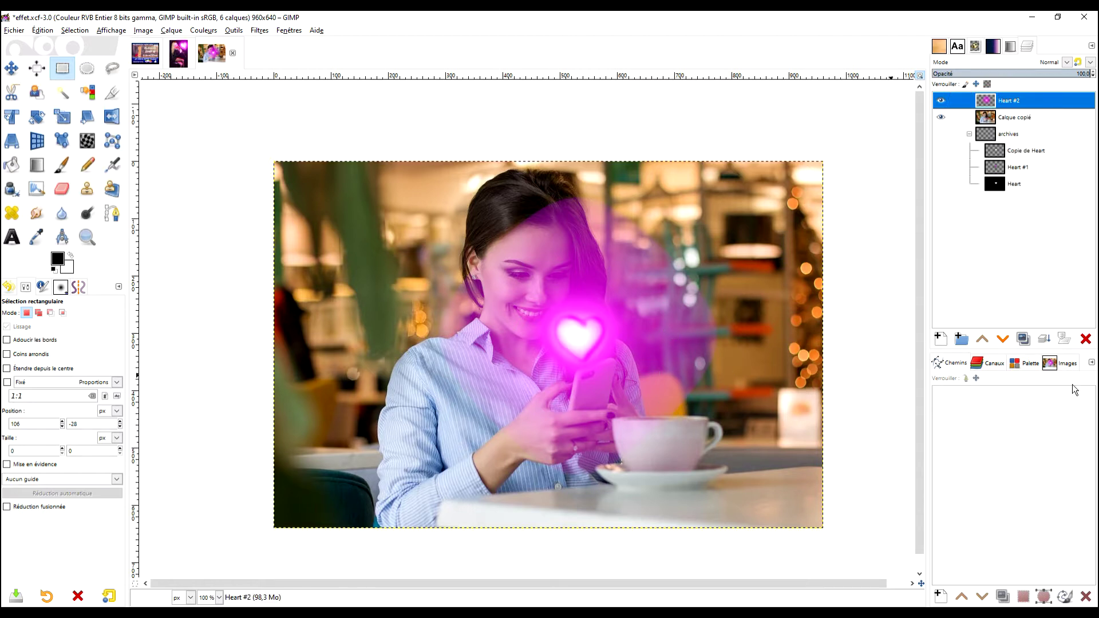
pyautogui.click(1023, 338)
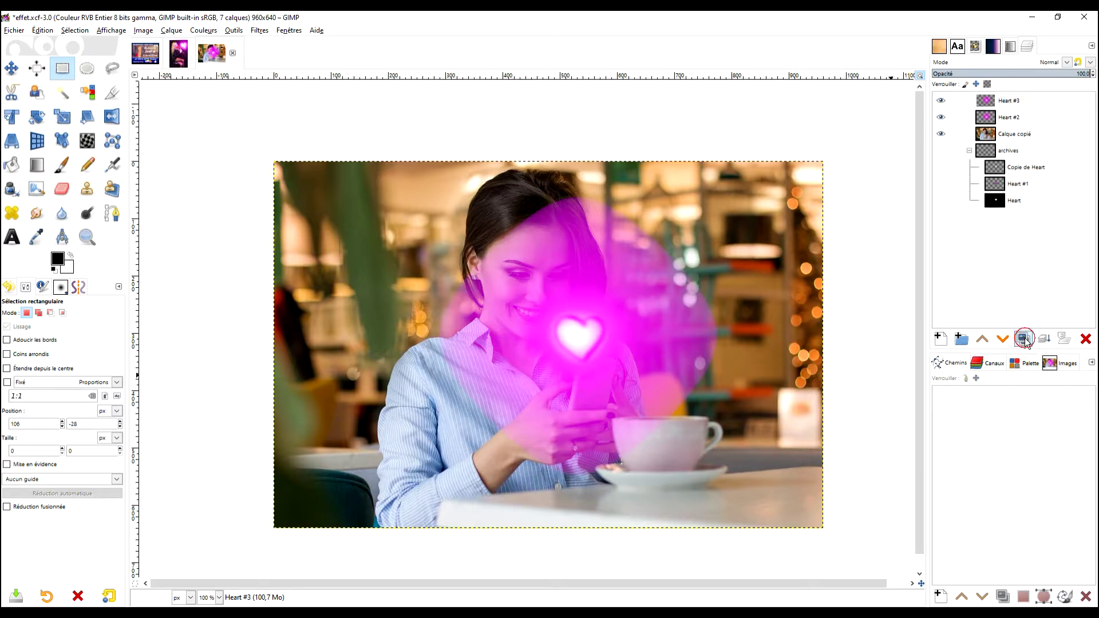
pyautogui.click(1023, 339)
pyautogui.moveTo(986, 102); pyautogui.dragTo(1021, 180)
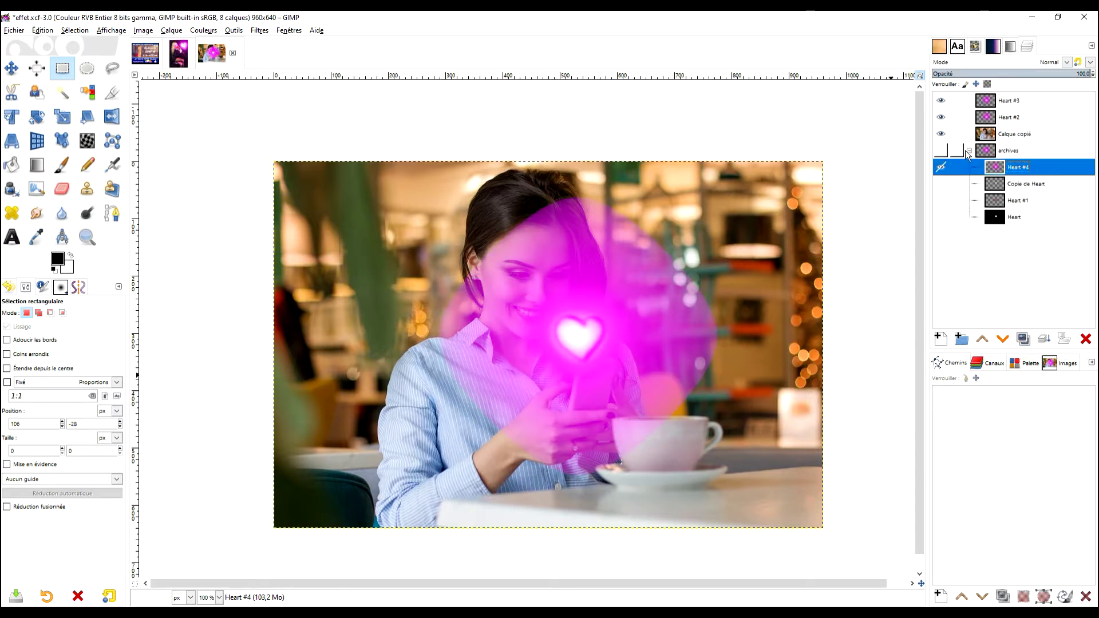
pyautogui.click(967, 151)
# Hide the Heart #3 layer and set the Heart #2 layer's blending mode to Superposer
pyautogui.click(1007, 105)
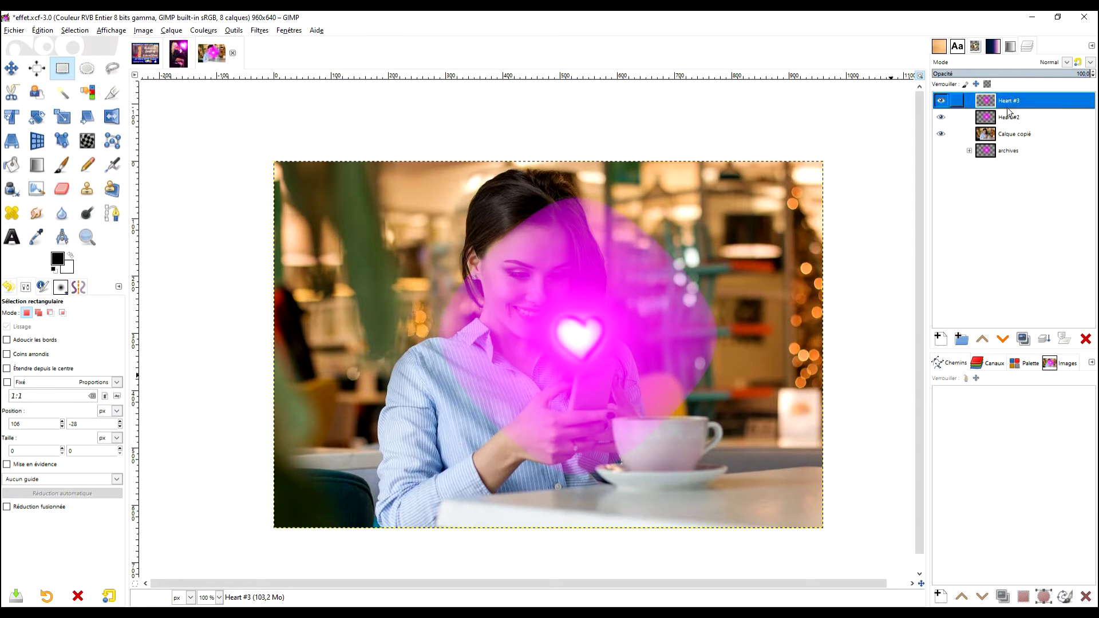
pyautogui.click(942, 102)
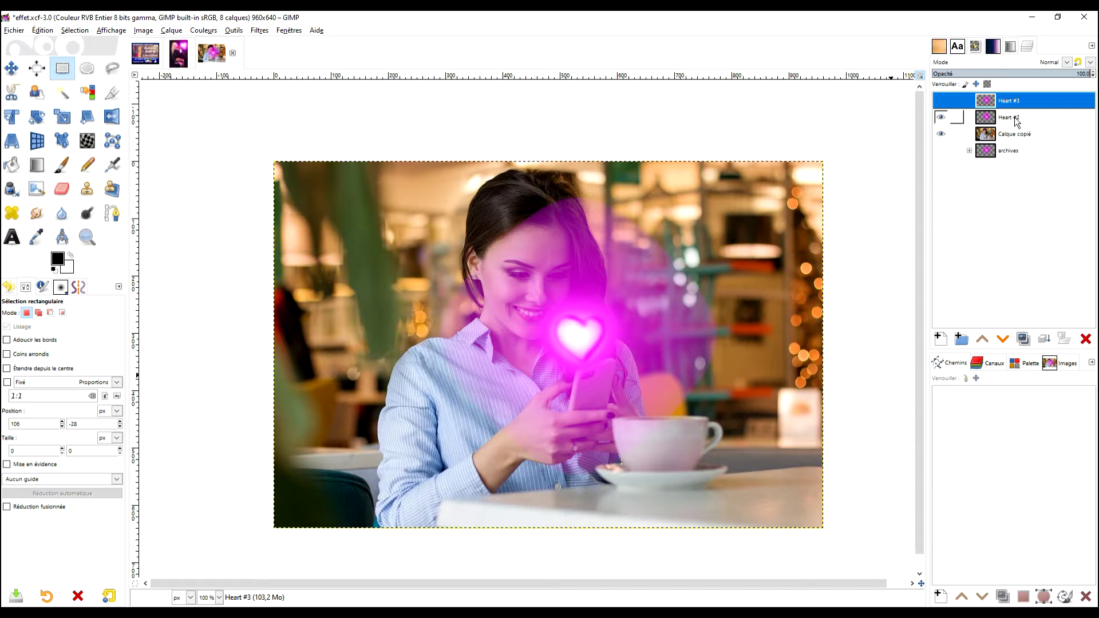
pyautogui.click(1014, 117)
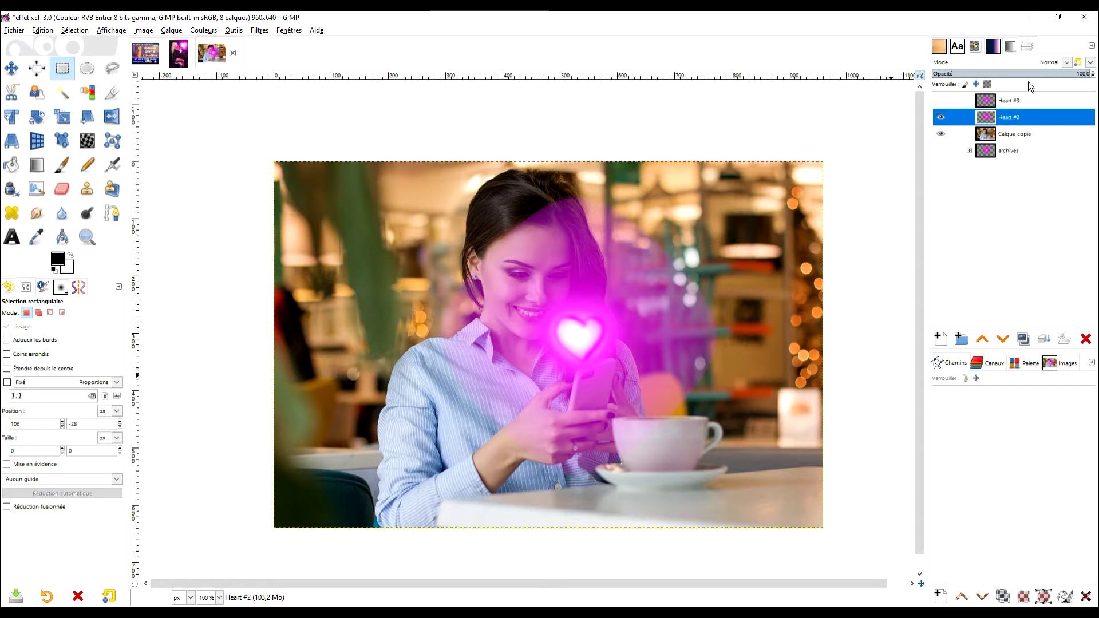
pyautogui.click(1066, 63)
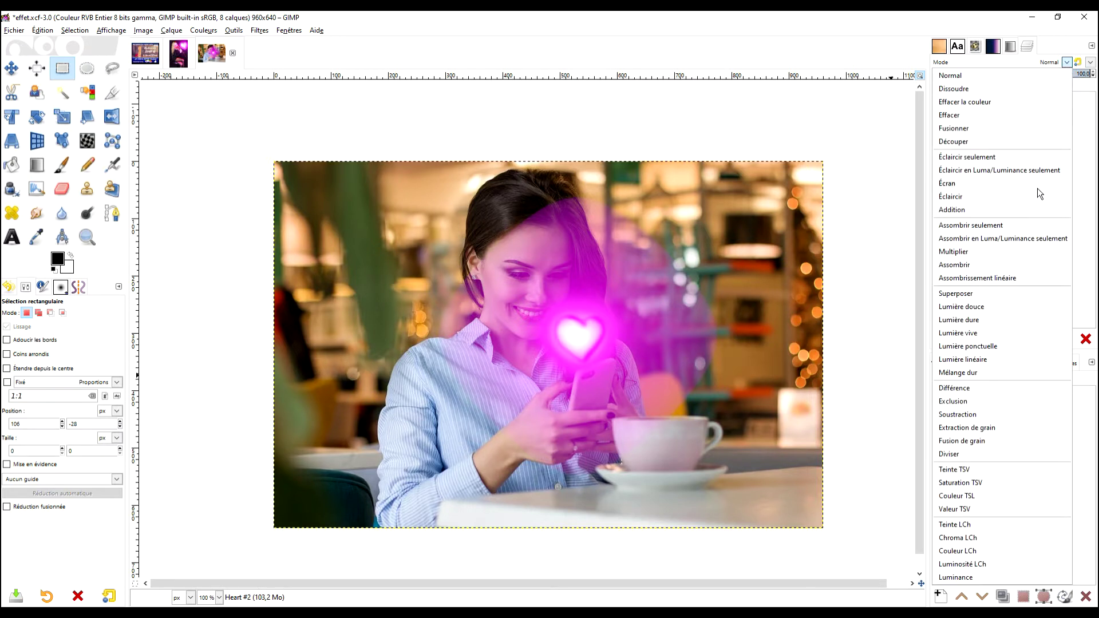
pyautogui.click(962, 294)
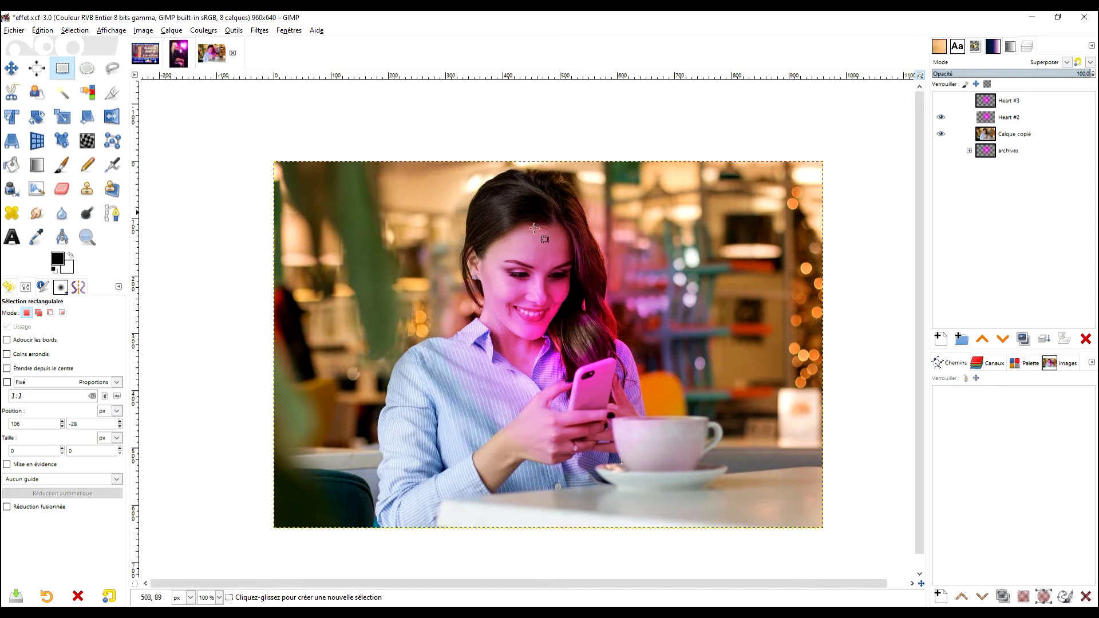
# Show the Heart #3 layer and add a layer mask initialised to Blanc (opacité complète)
pyautogui.click(983, 103)
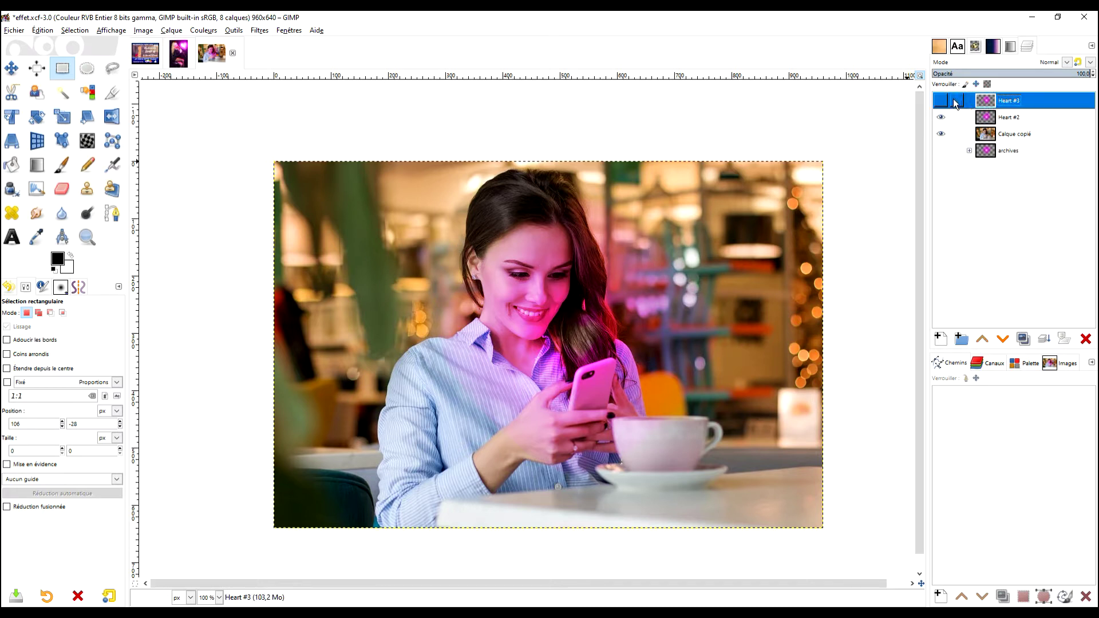
pyautogui.click(942, 101)
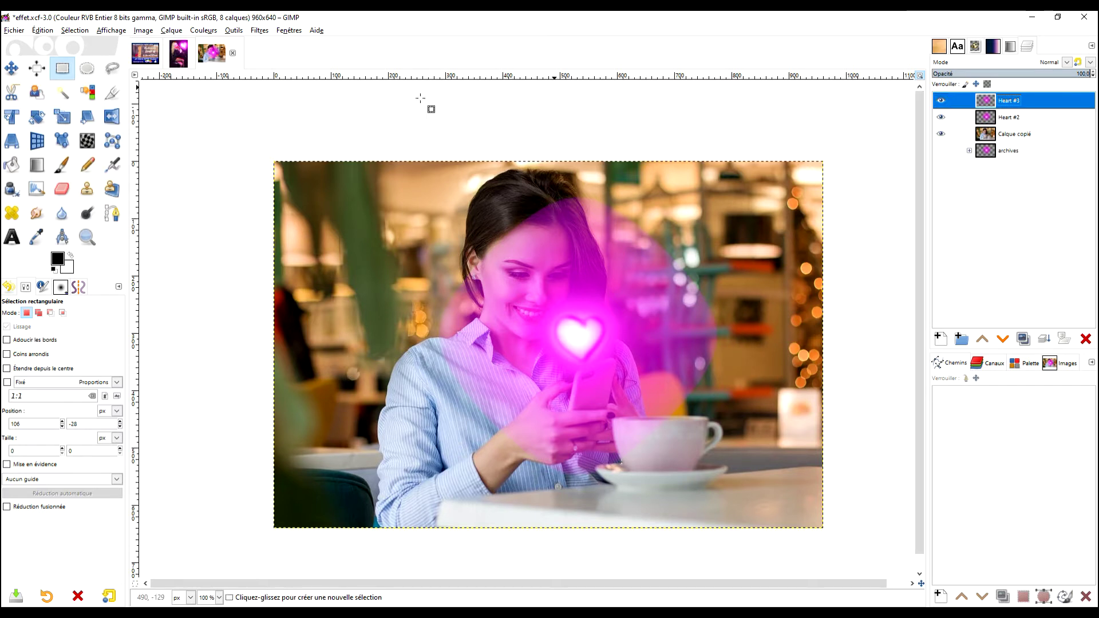
pyautogui.rightClick(989, 102)
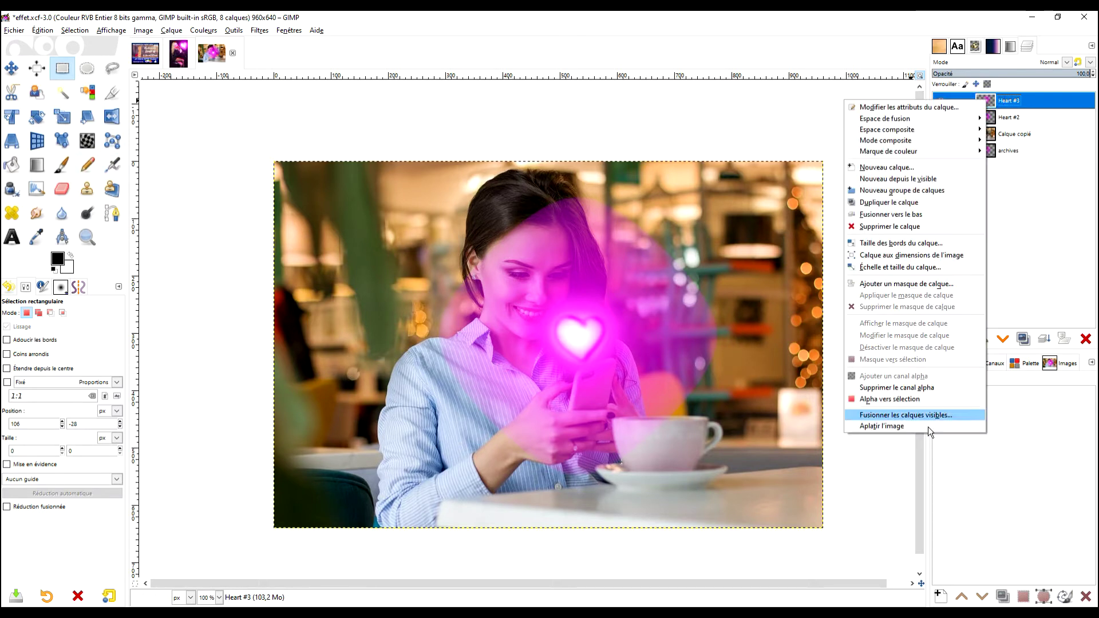
pyautogui.click(940, 285)
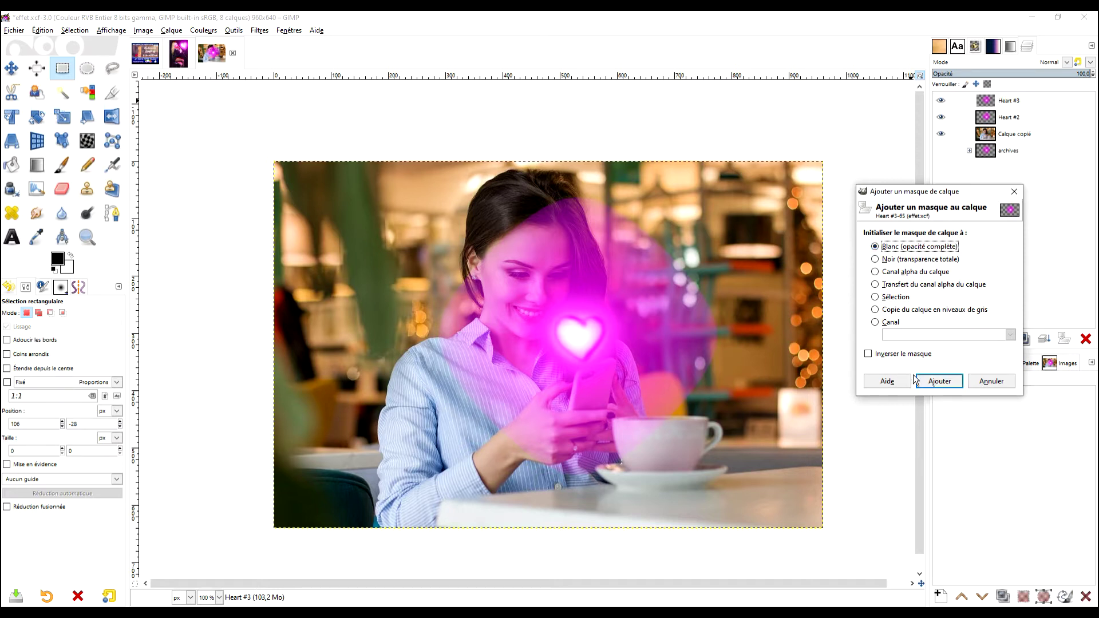
pyautogui.click(933, 382)
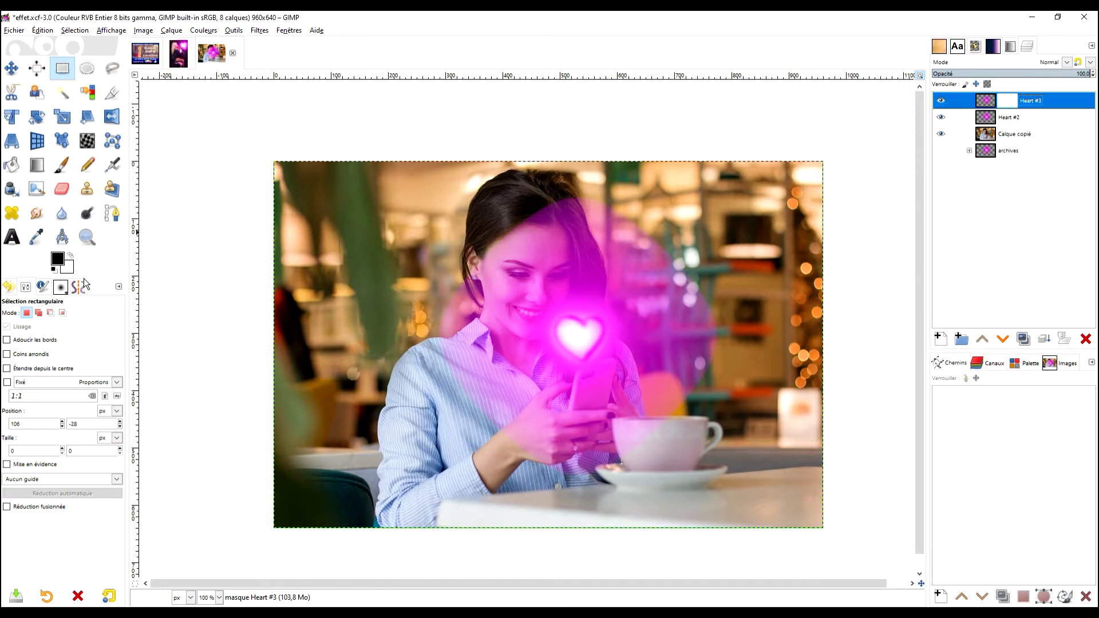
# Prepare the Paintbrush with the 2. Hardness 025 brush at 84.2 opacity, targeting the Heart #3 layer mask
pyautogui.click(63, 171)
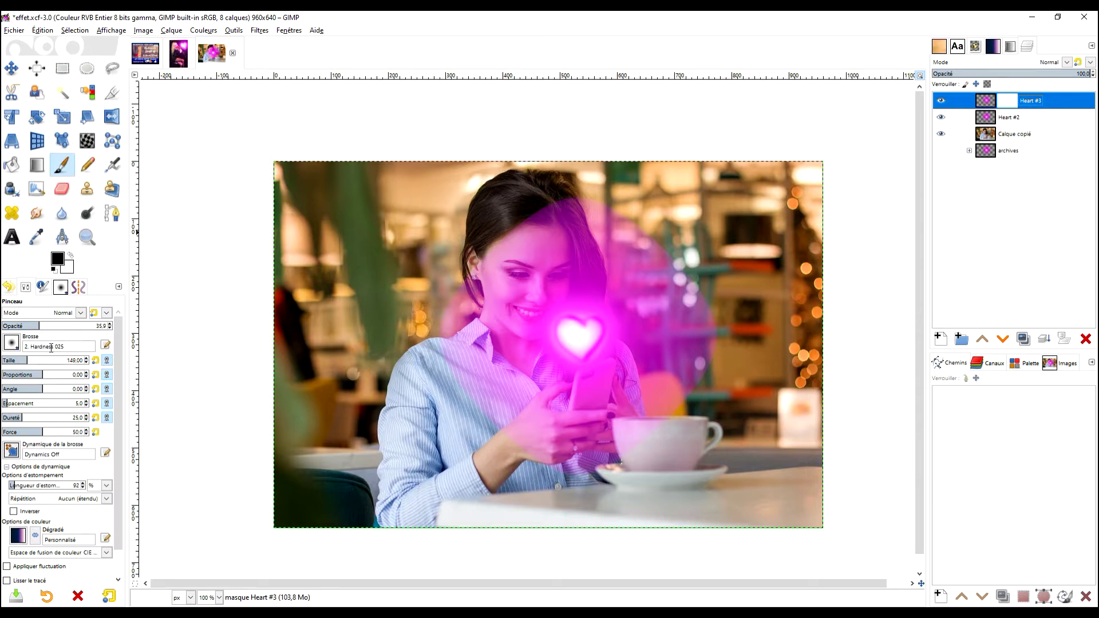
pyautogui.click(11, 344)
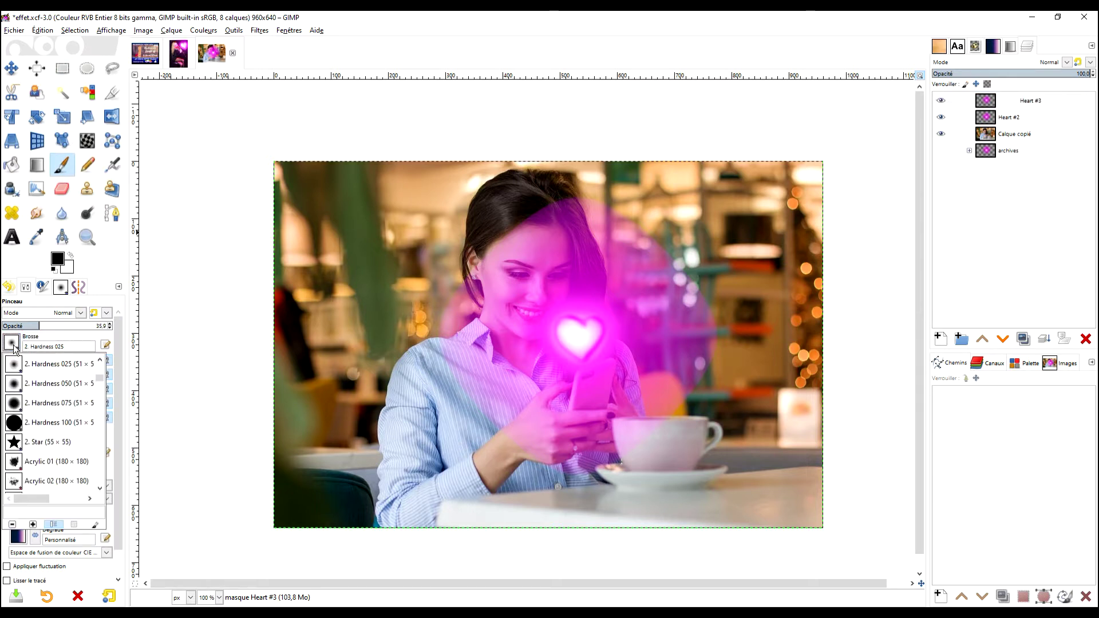
pyautogui.click(116, 304)
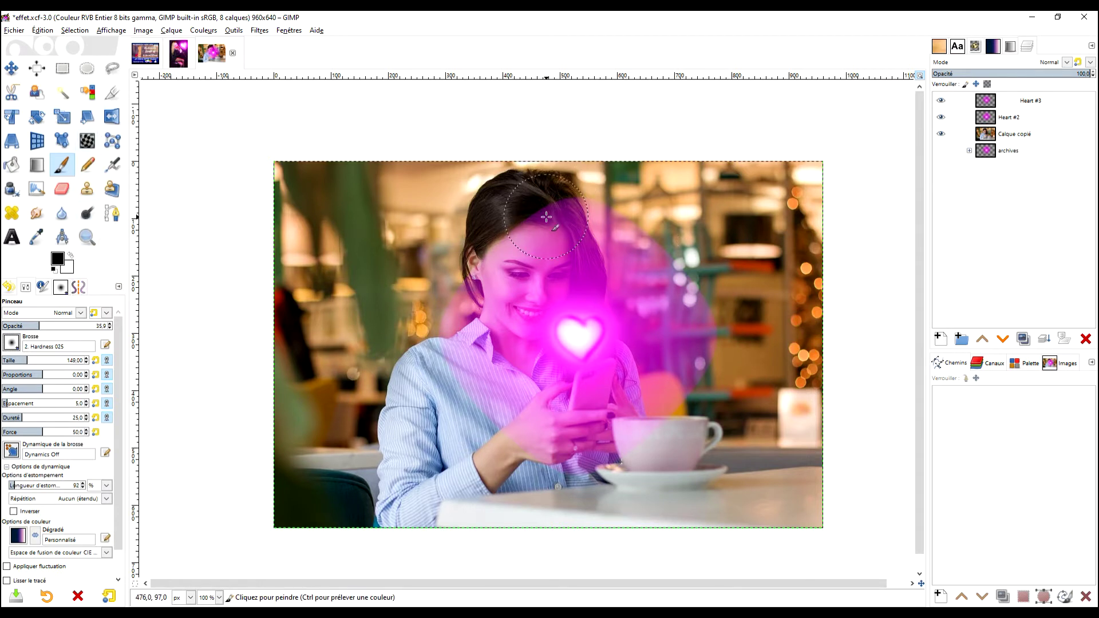
pyautogui.click(1002, 98)
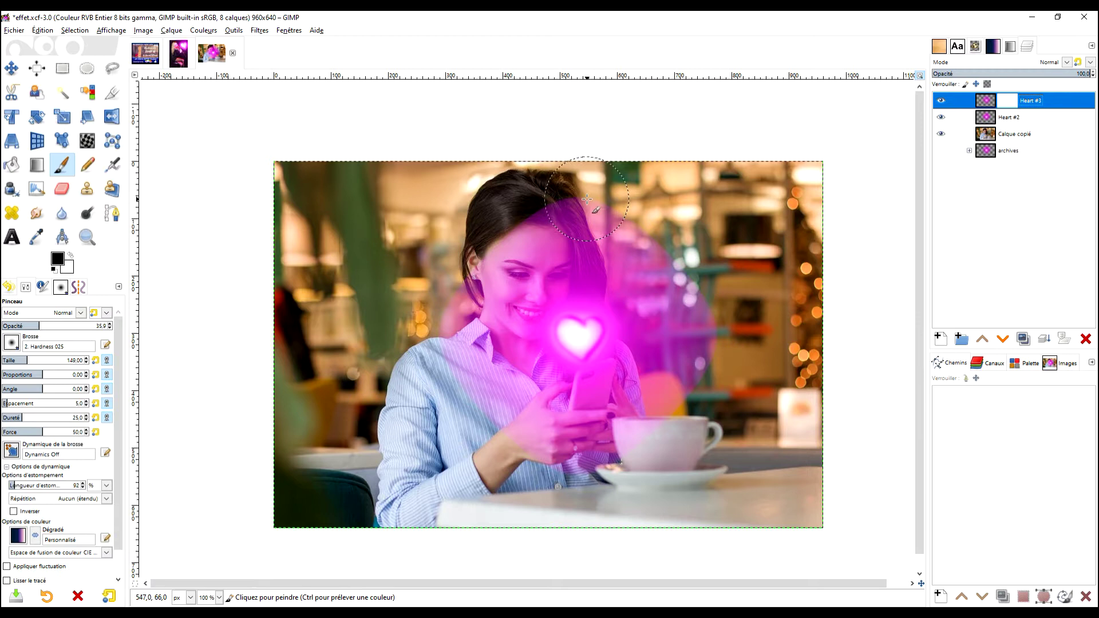
pyautogui.moveTo(40, 331); pyautogui.dragTo(65, 326)
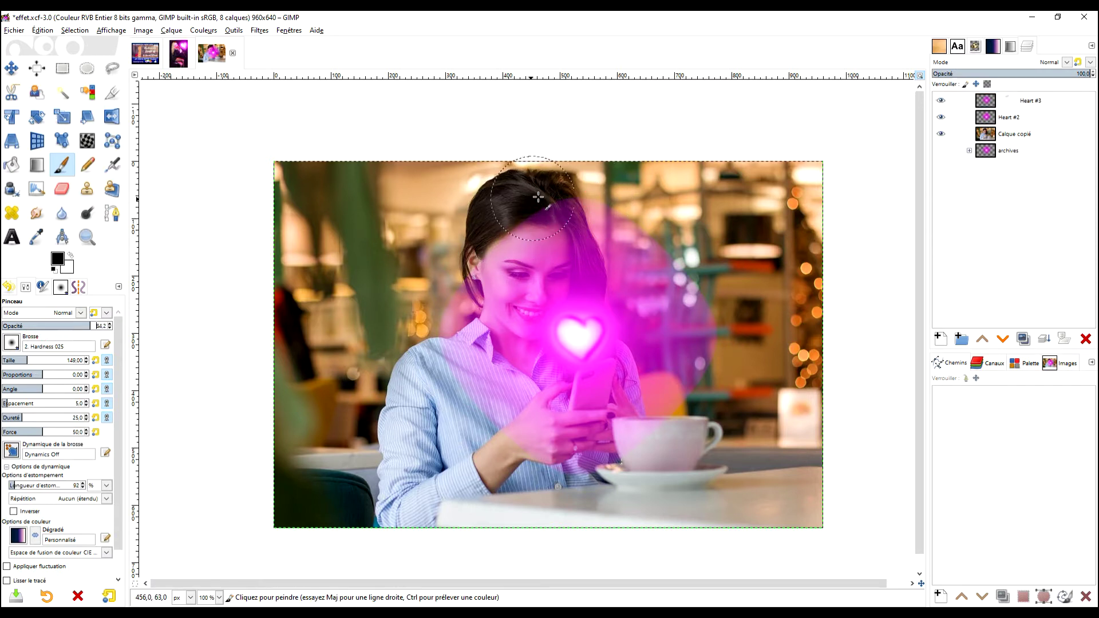
# Paint black on the Heart #3 mask over the top of the hair, the background on both sides and the outer shirt glow
pyautogui.moveTo(533, 204)
pyautogui.mouseDown()
pyautogui.moveTo(656, 218)
pyautogui.moveTo(630, 212)
pyautogui.moveTo(730, 264)
pyautogui.moveTo(662, 212)
pyautogui.mouseUp()
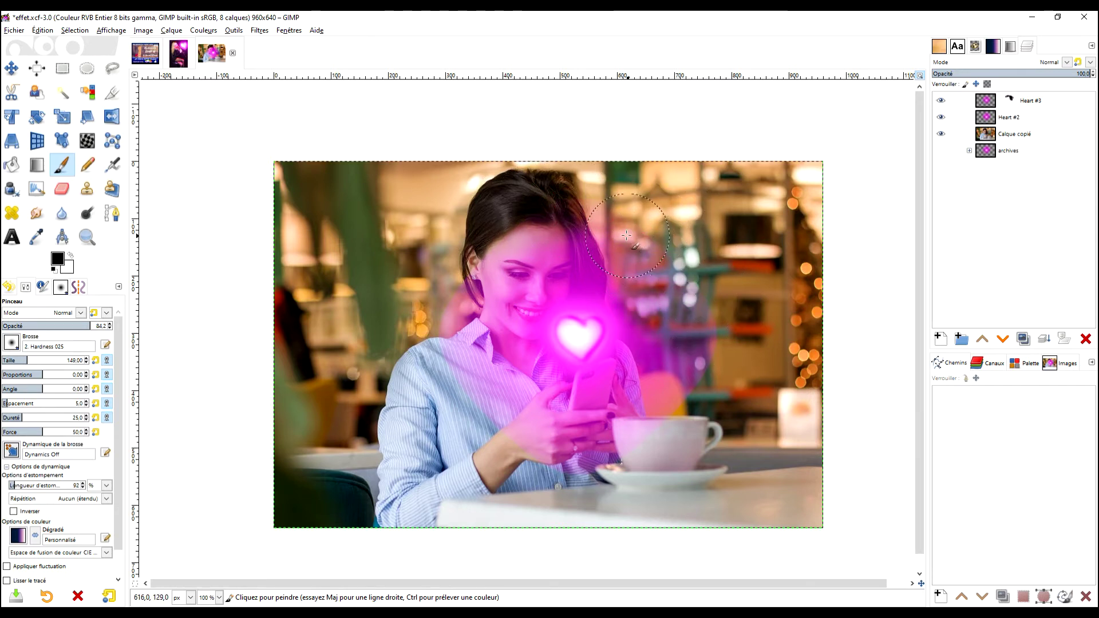
pyautogui.moveTo(639, 302)
pyautogui.mouseDown()
pyautogui.moveTo(636, 332)
pyautogui.moveTo(667, 372)
pyautogui.moveTo(653, 337)
pyautogui.moveTo(679, 381)
pyautogui.mouseUp()
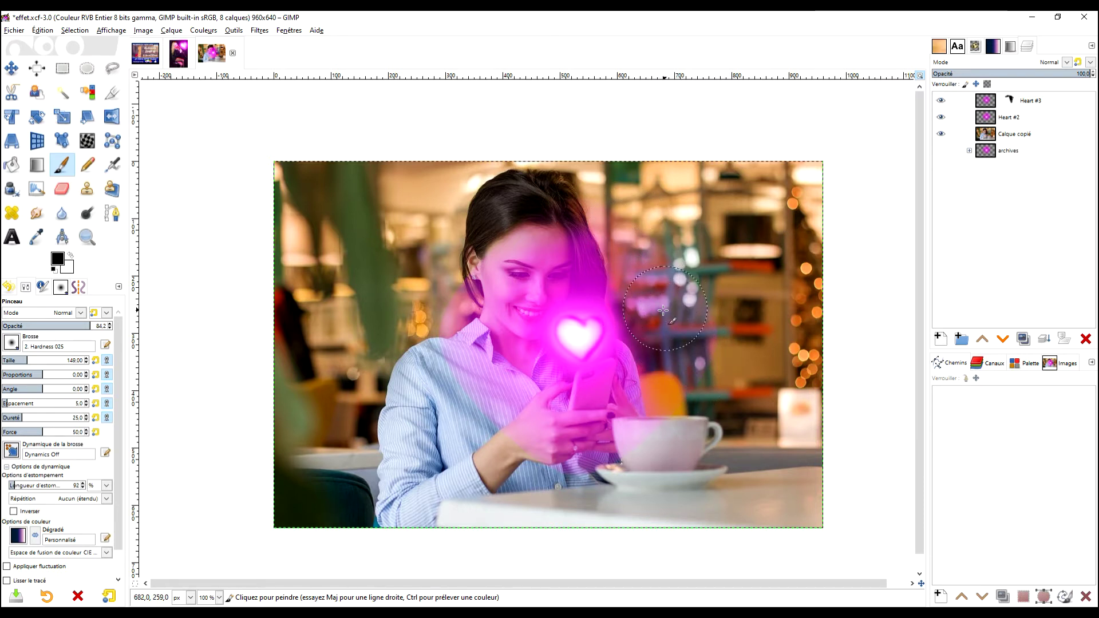
pyautogui.click(624, 224)
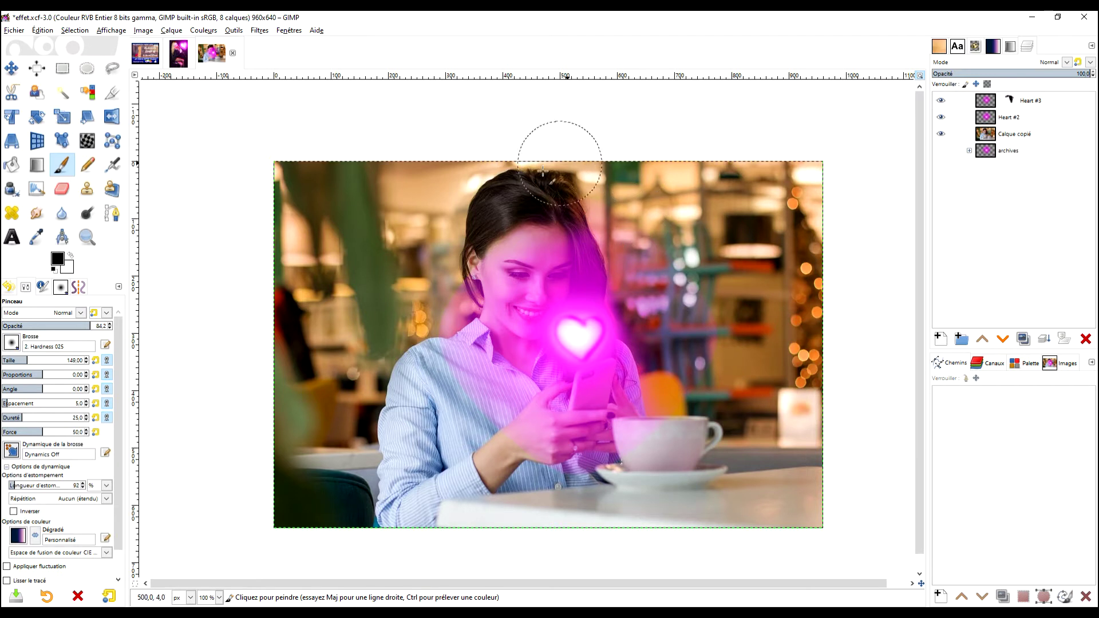
pyautogui.click(434, 291)
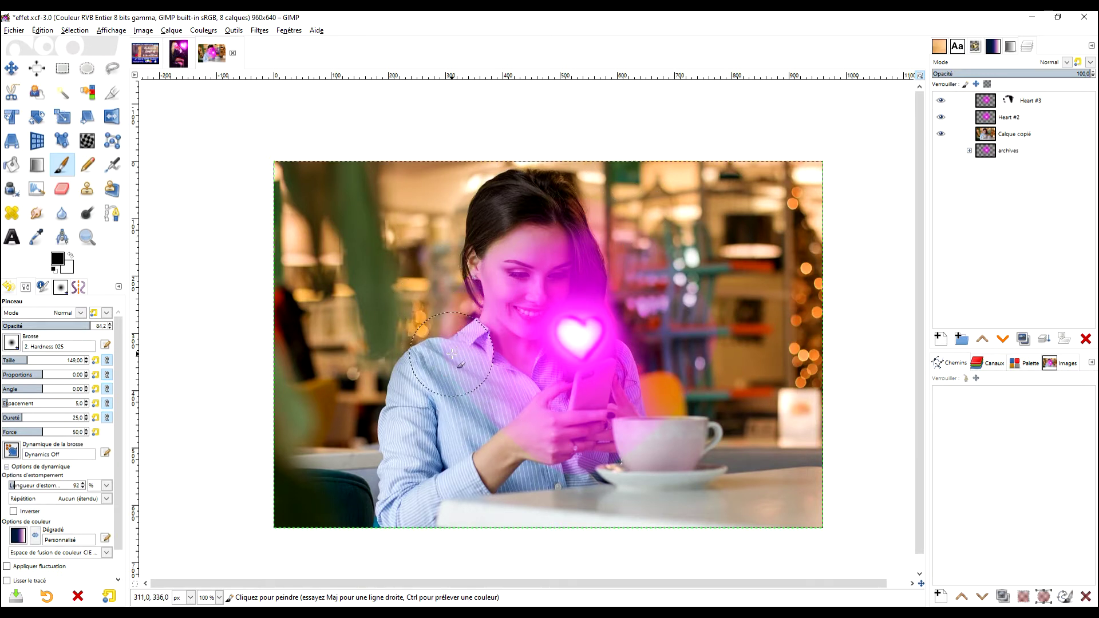
pyautogui.click(474, 361)
pyautogui.click(517, 423)
# Set the brush opacity to 51.1 and mask out the glow over the phone, the fingers and the background beside the hair
pyautogui.press('2')
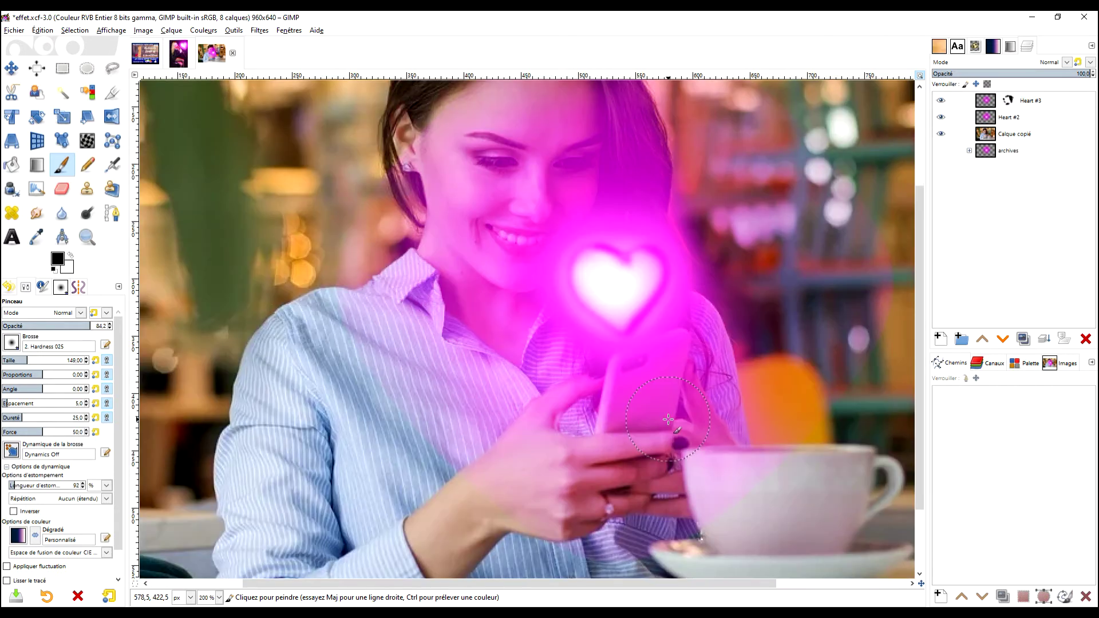
pyautogui.scroll(-1, 699, 345)
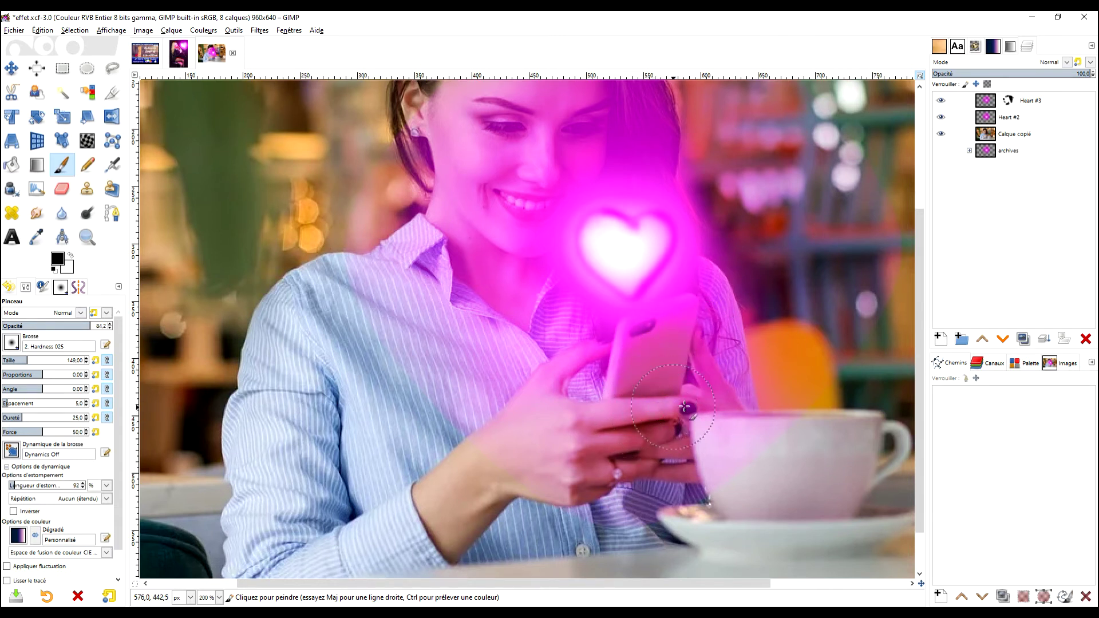
pyautogui.click(56, 328)
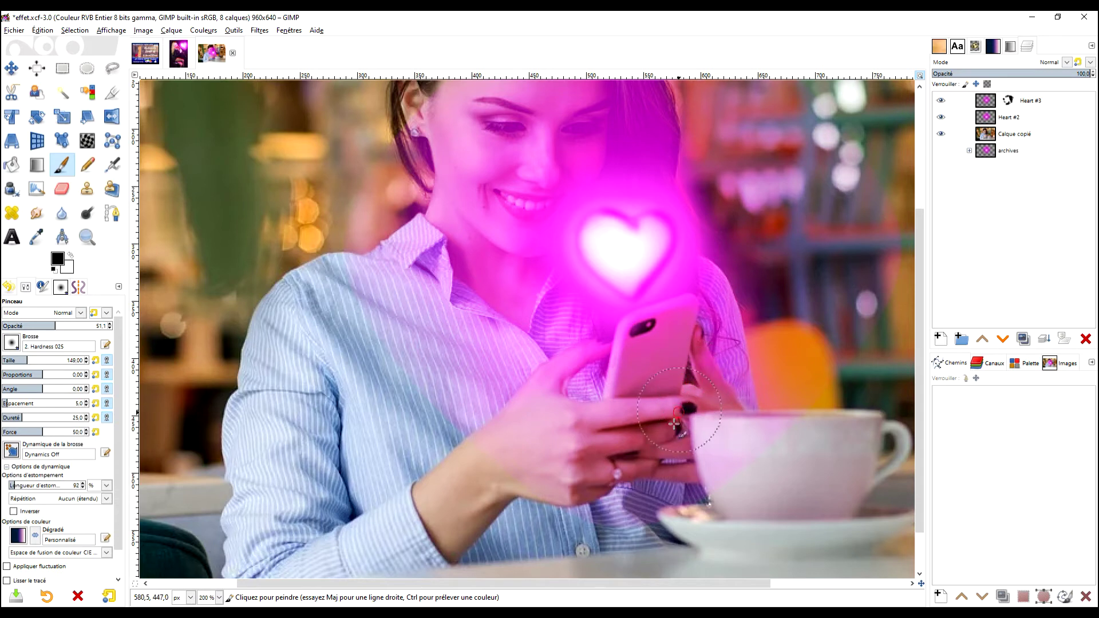
pyautogui.scroll(3, 693, 435)
pyautogui.keyDown('ctrl'); pyautogui.scroll(-1, 684, 474); pyautogui.keyUp('ctrl')
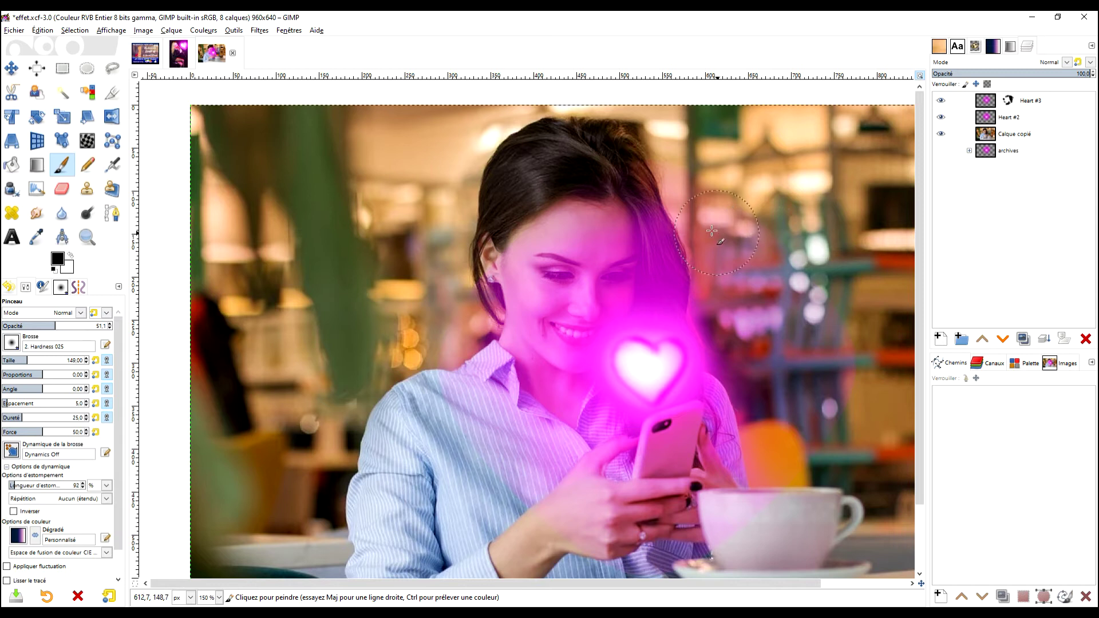
pyautogui.click(749, 277)
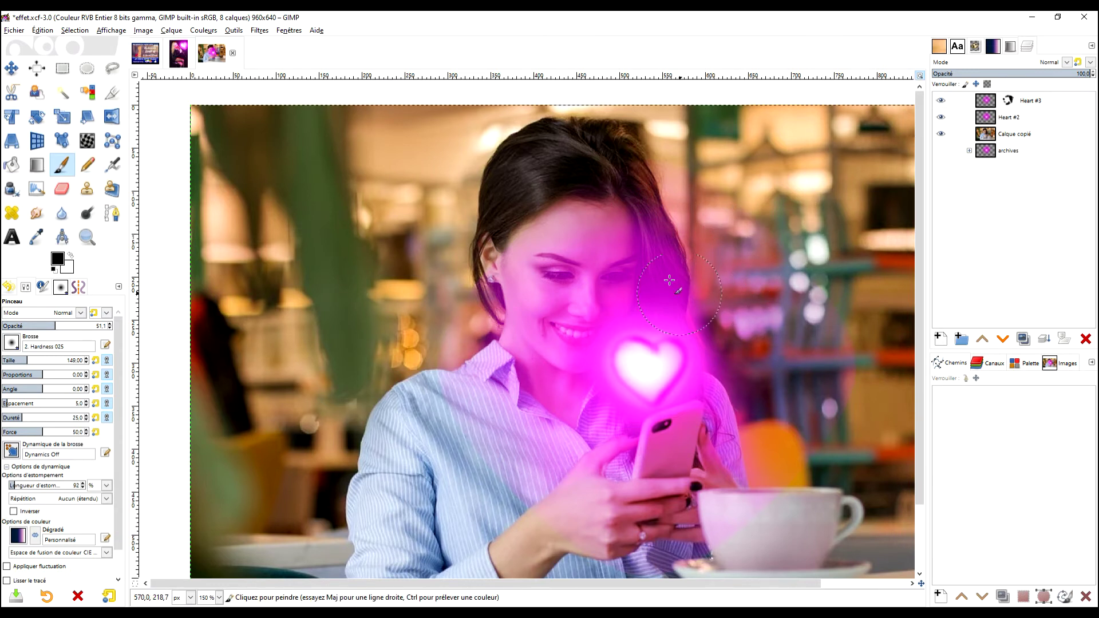
# Lower the Heart #3 layer's opacity to 79.4 and make its mask the active painting target again
pyautogui.click(985, 101)
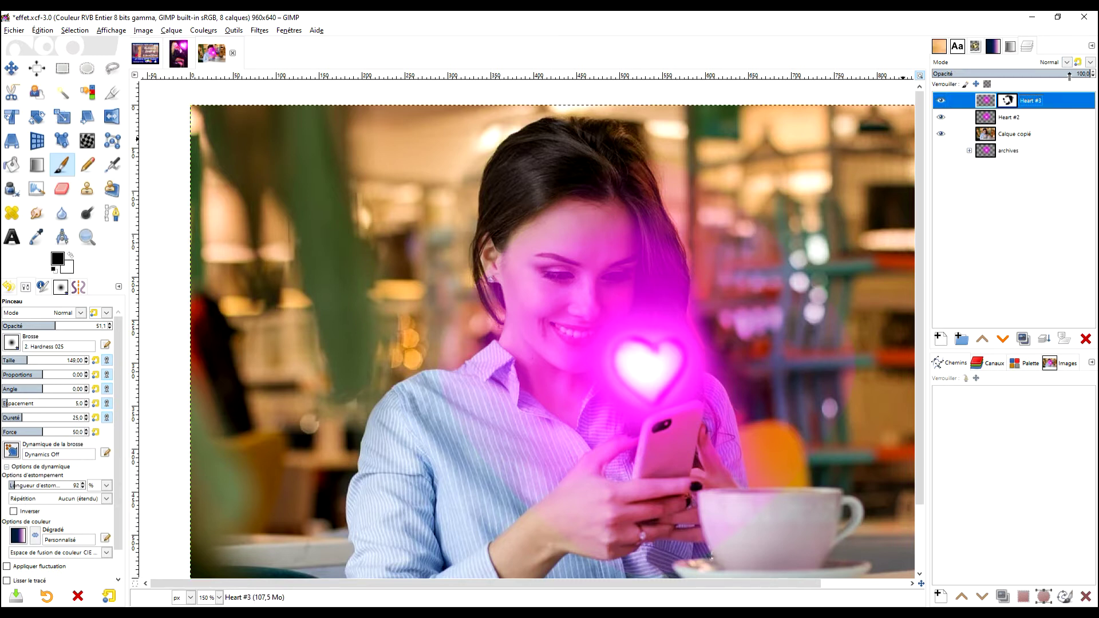
pyautogui.click(1069, 75)
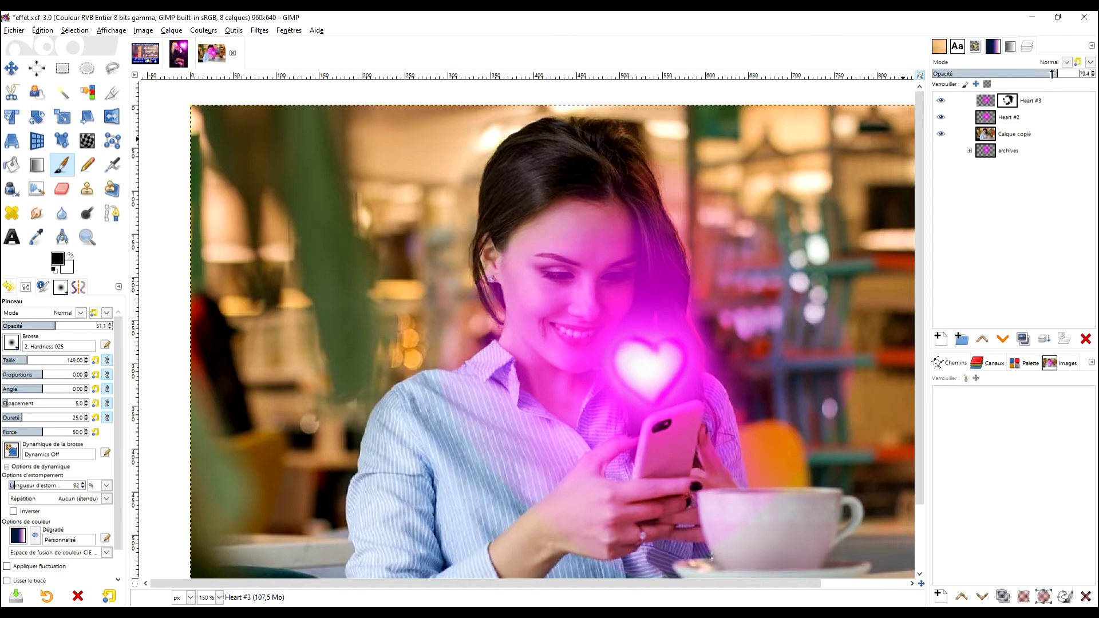
pyautogui.scroll(-3, 780, 228)
pyautogui.hscroll(2, 779, 228)
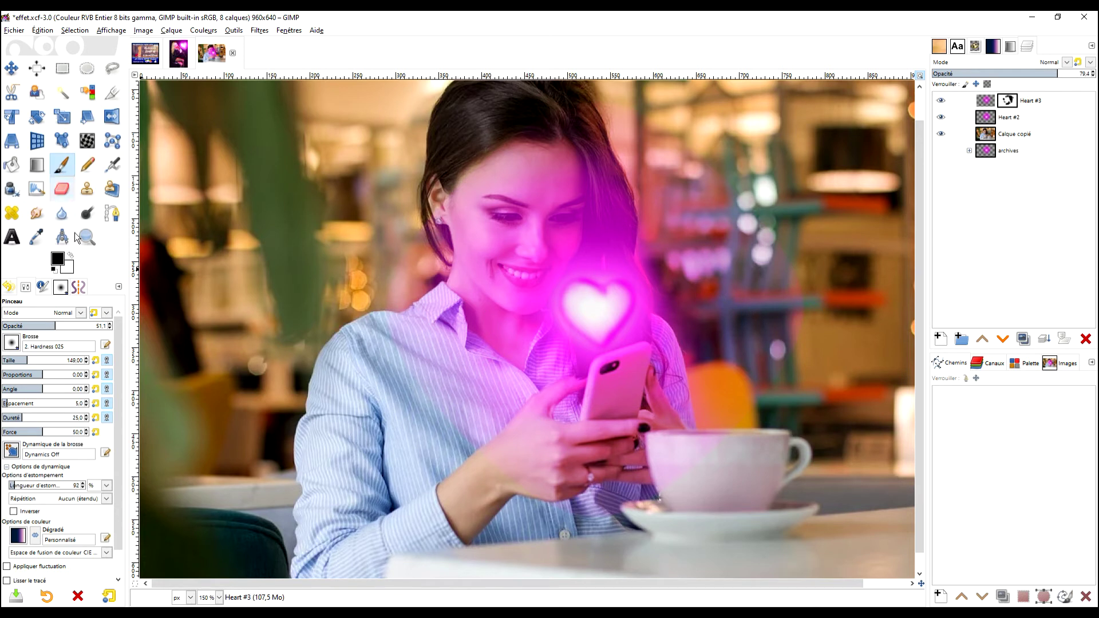
pyautogui.click(1006, 103)
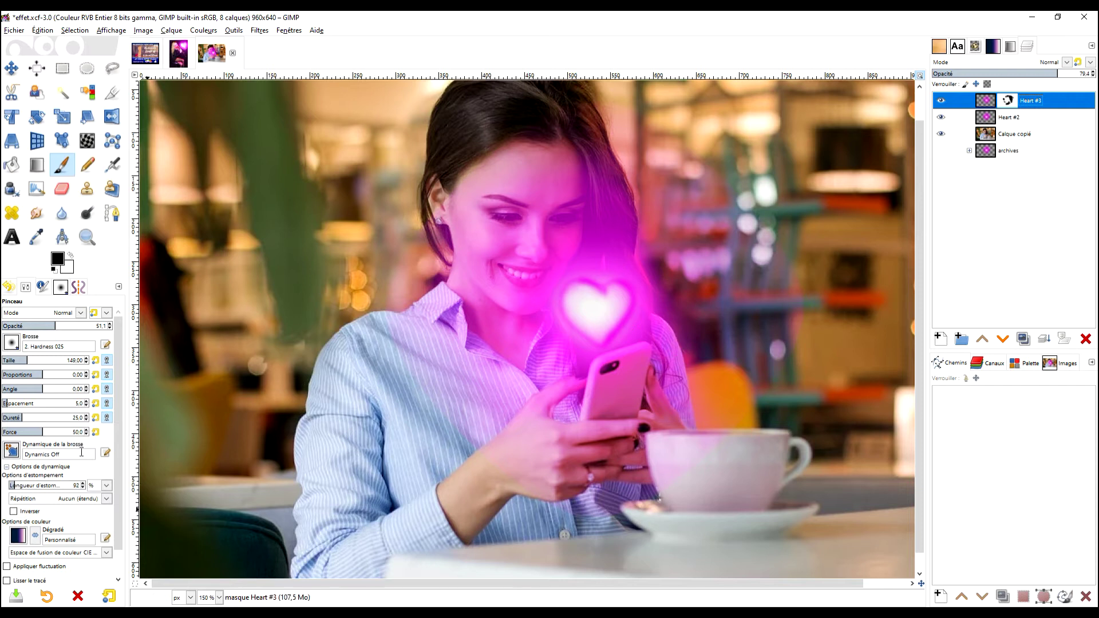
# Mask out more of the Heart #3 glow over the background beside the hair, the shirt and the phone
pyautogui.click(669, 290)
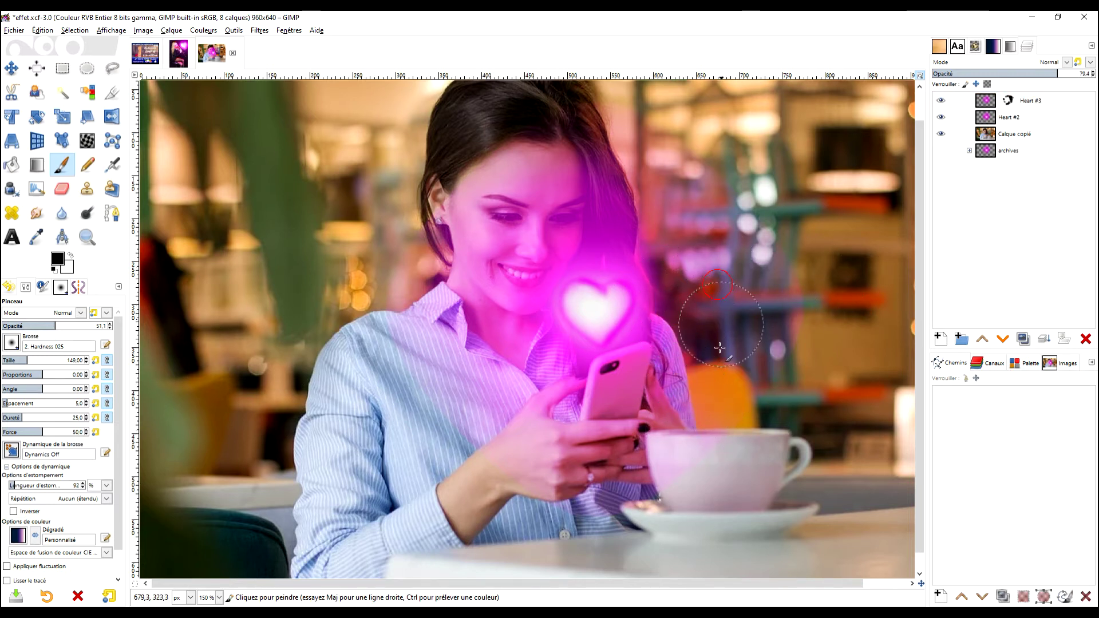
pyautogui.scroll(4, 625, 387)
pyautogui.click(535, 380)
pyautogui.click(589, 283)
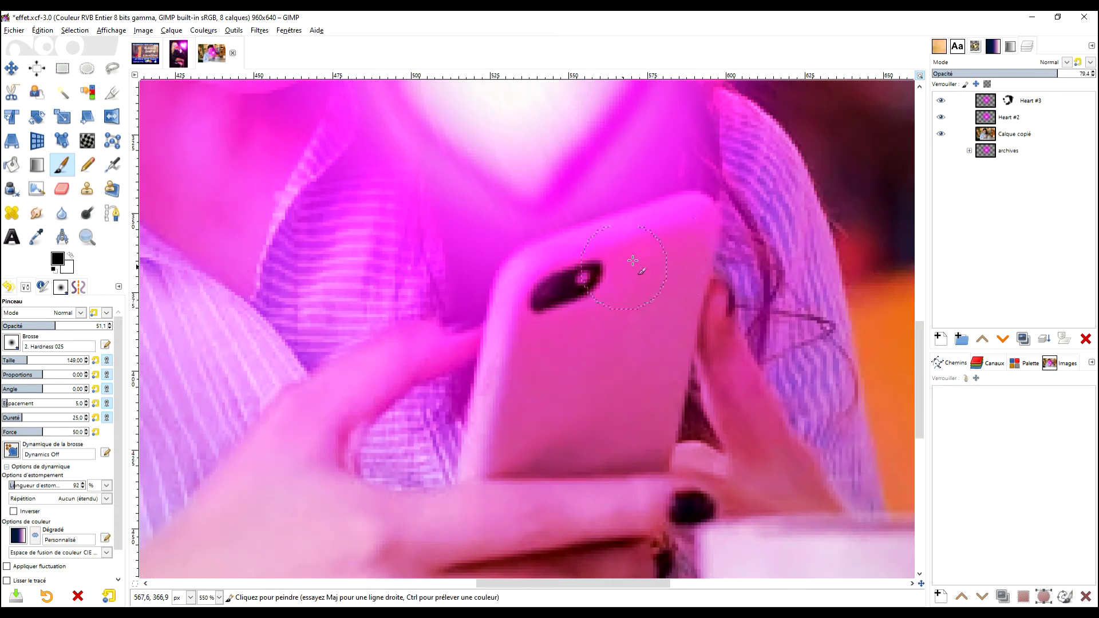
# Examine the glow up close over the phone, the hands, the hair near the ear and the face
pyautogui.press('ctrl')
pyautogui.scroll(-4, 536, 489)
pyautogui.scroll(4, 630, 401)
pyautogui.scroll(-2, 722, 370)
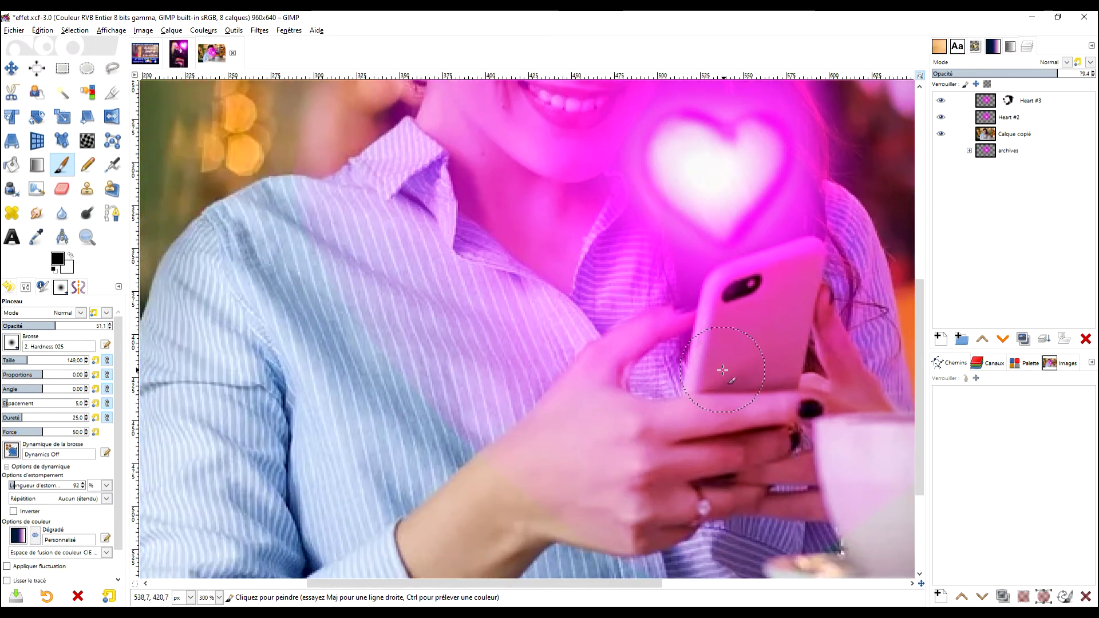
pyautogui.scroll(2, 668, 351)
pyautogui.scroll(-2, 737, 395)
pyautogui.scroll(-3, 720, 396)
pyautogui.scroll(-2, 720, 396)
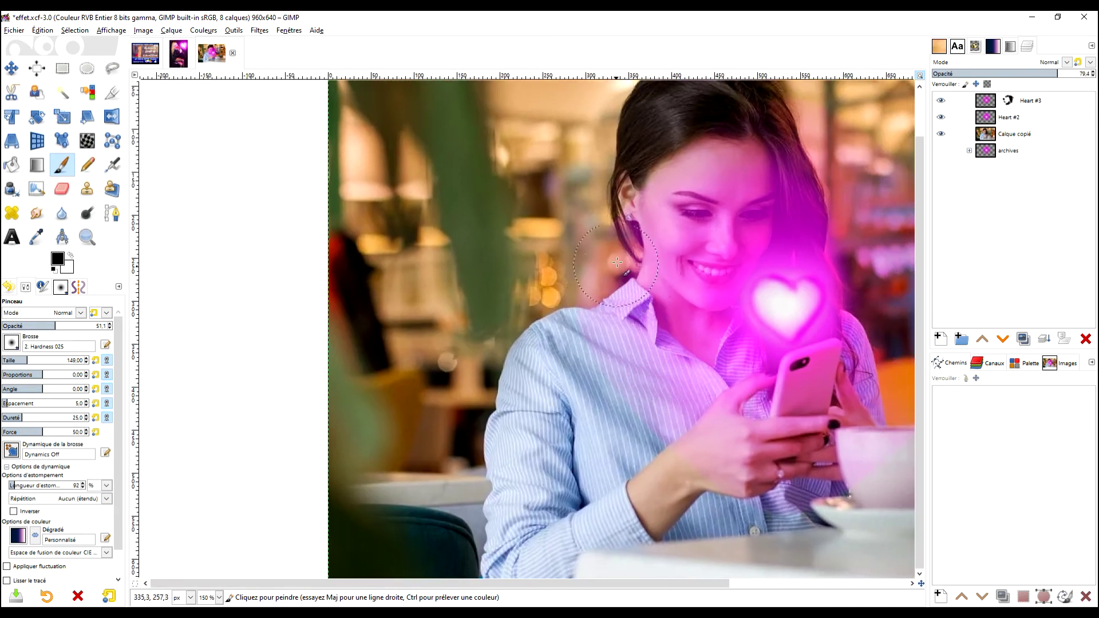
pyautogui.scroll(4, 614, 277)
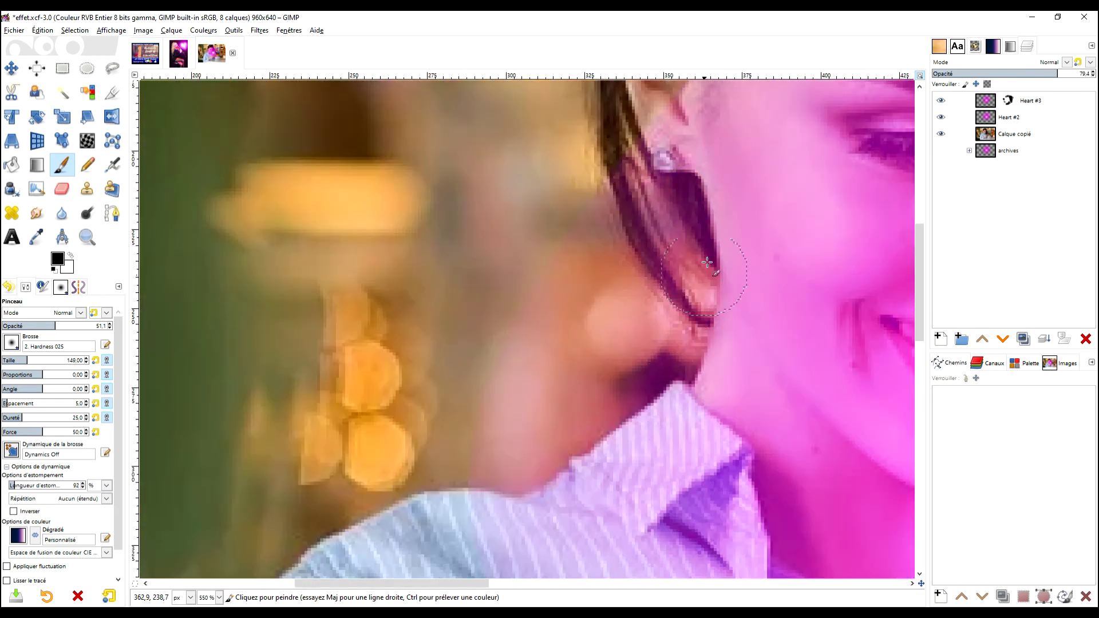
pyautogui.scroll(-1, 669, 283)
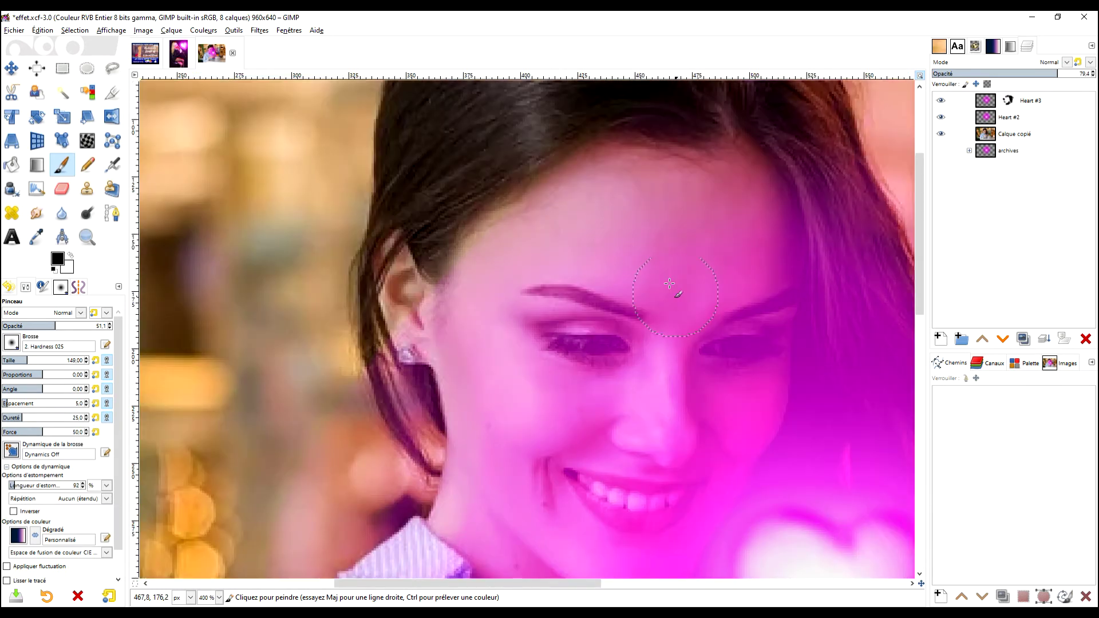
# Paint white on the Heart #3 mask to restore the glow on the forehead, with the brush set to 23.4 opacity and size 238
pyautogui.click(68, 255)
pyautogui.click(71, 255)
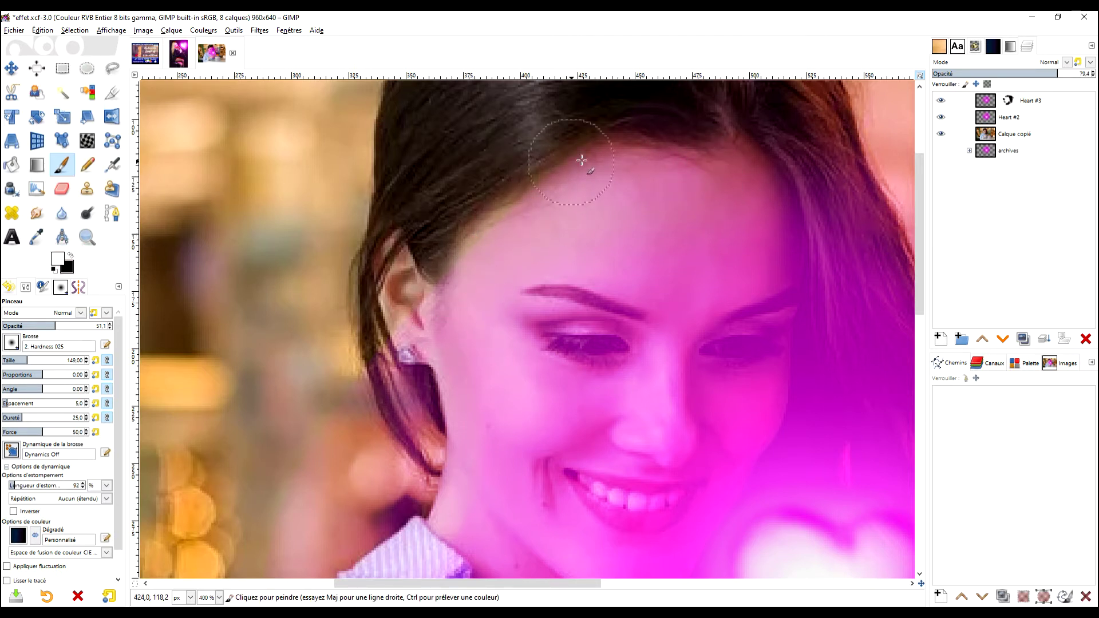
pyautogui.moveTo(645, 174); pyautogui.dragTo(609, 184)
pyautogui.moveTo(722, 174); pyautogui.dragTo(541, 238)
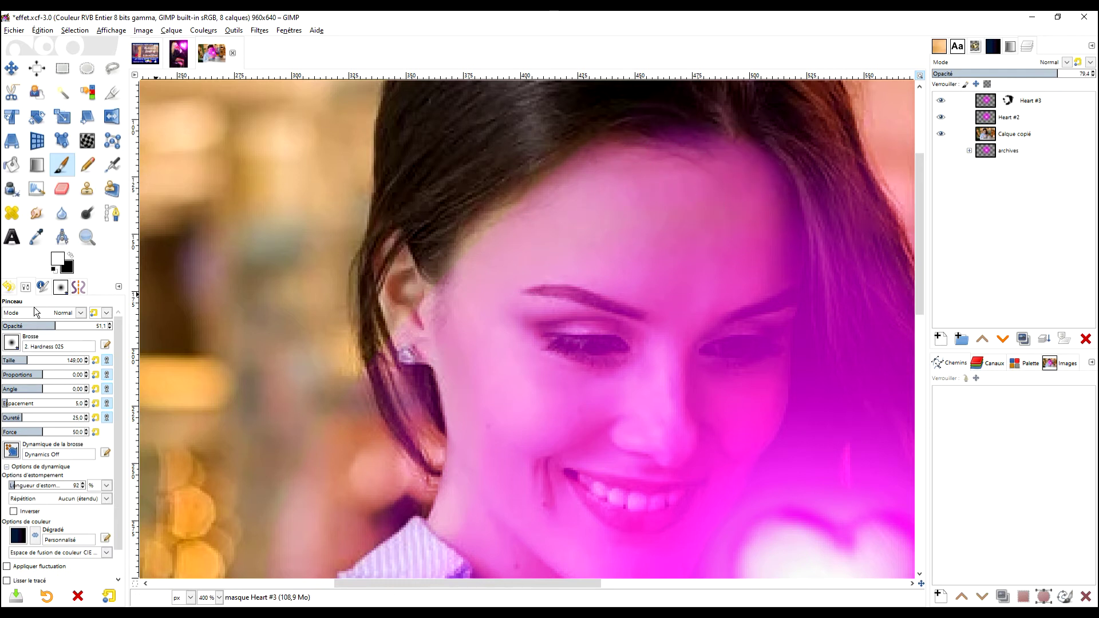
pyautogui.moveTo(643, 153); pyautogui.dragTo(546, 195)
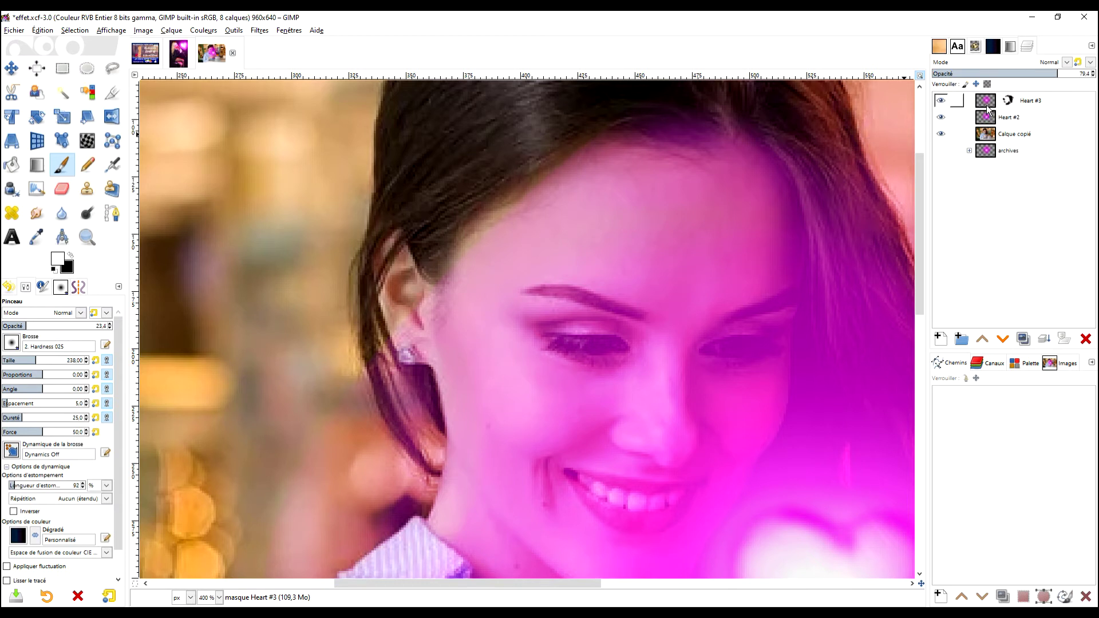
# Smudge the Heart #3 layer's glow across the forehead toward the hairline, with the Smudge tool at 57.1 opacity
pyautogui.click(986, 104)
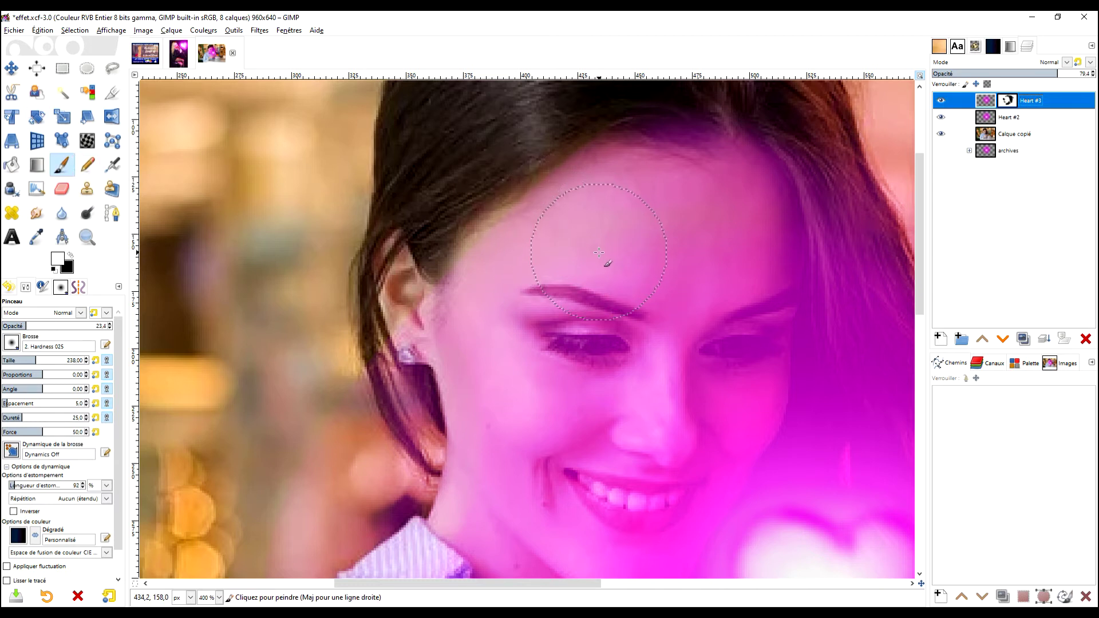
pyautogui.click(37, 215)
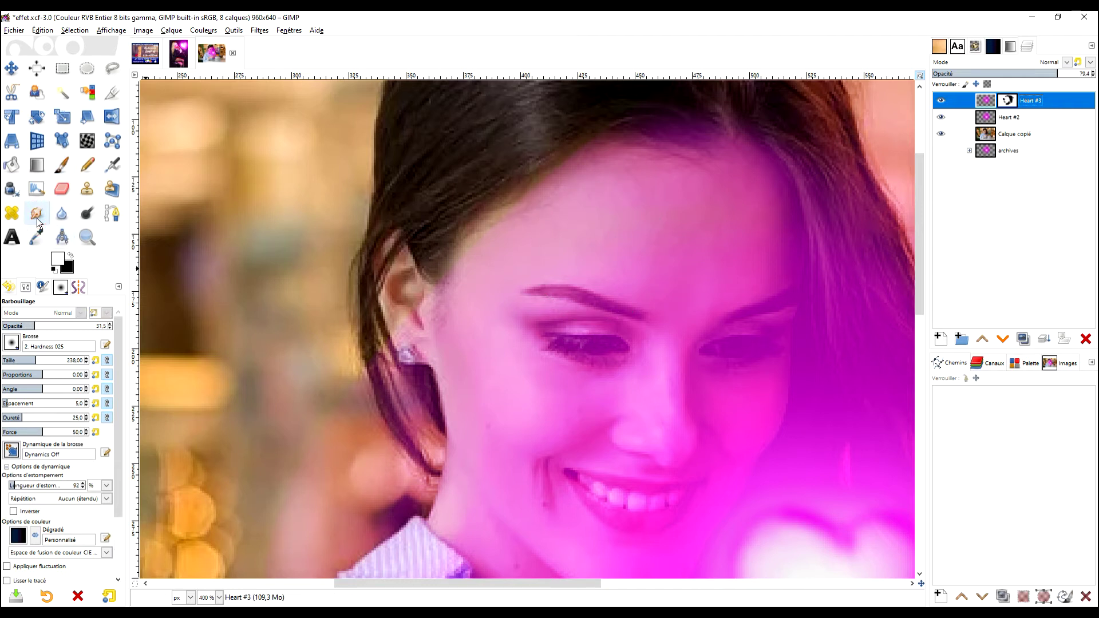
pyautogui.keyDown('ctrl'); pyautogui.click(622, 269); pyautogui.keyUp('ctrl')
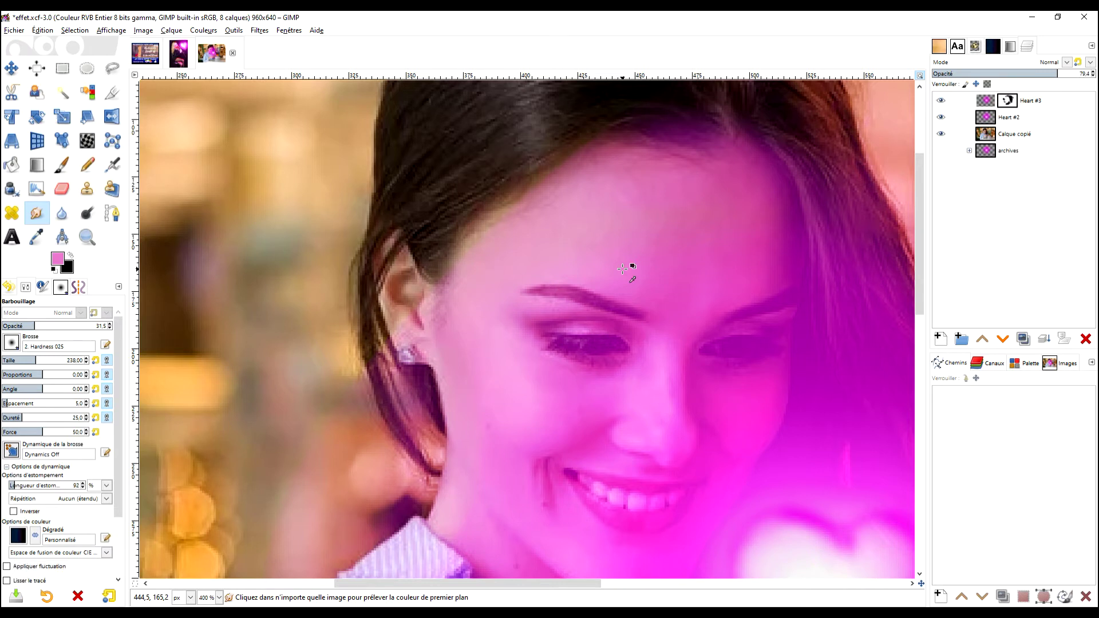
pyautogui.moveTo(522, 262)
pyautogui.mouseDown()
pyautogui.moveTo(514, 231)
pyautogui.moveTo(499, 239)
pyautogui.moveTo(510, 221)
pyautogui.moveTo(479, 247)
pyautogui.moveTo(554, 197)
pyautogui.mouseUp()
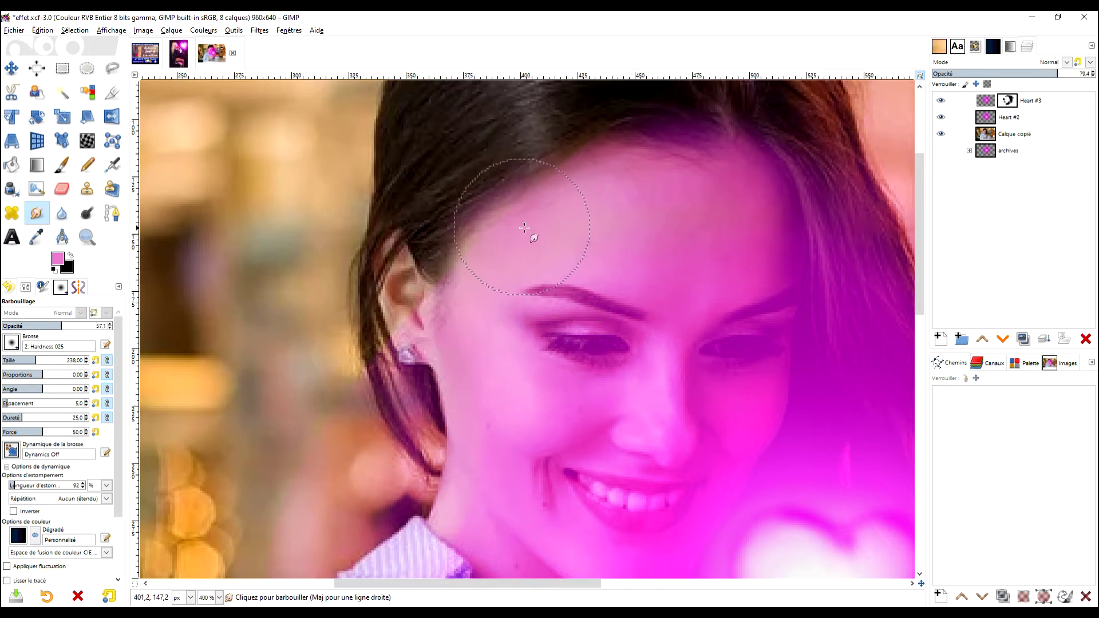
pyautogui.moveTo(486, 265)
pyautogui.mouseDown()
pyautogui.moveTo(442, 285)
pyautogui.moveTo(485, 232)
pyautogui.mouseUp()
pyautogui.moveTo(532, 198)
pyautogui.mouseDown()
pyautogui.moveTo(633, 153)
pyautogui.moveTo(631, 165)
pyautogui.moveTo(679, 147)
pyautogui.moveTo(740, 151)
pyautogui.moveTo(792, 177)
pyautogui.mouseUp()
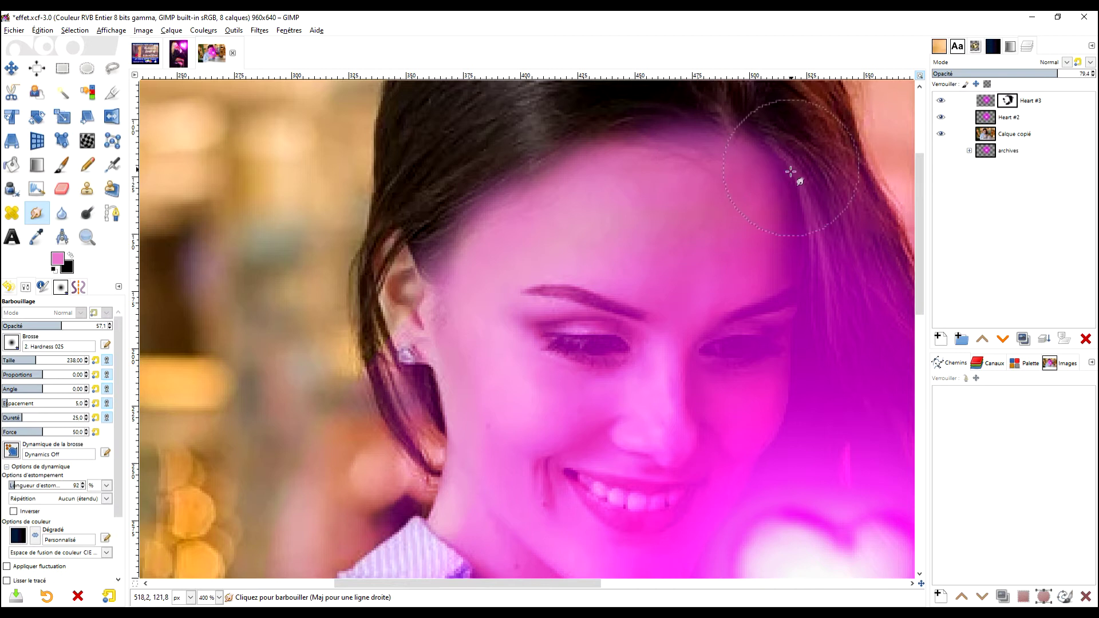
# Switch back to the Paintbrush with black at 23.4 opacity and make the Heart #3 layer mask the painting target
pyautogui.scroll(-3, 780, 263)
pyautogui.scroll(-2, 759, 256)
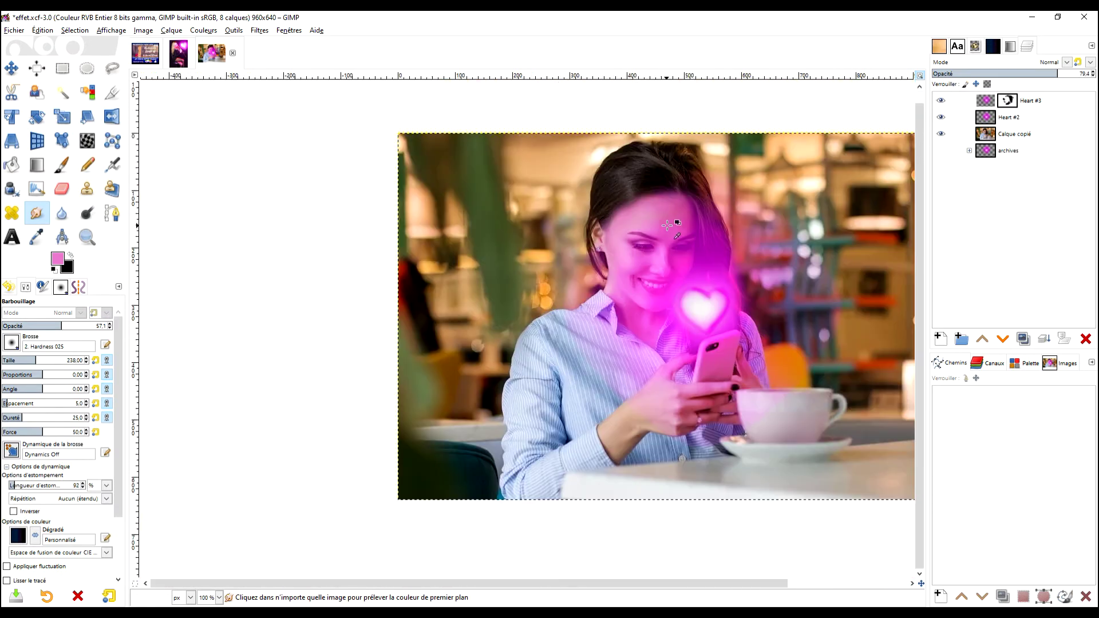
pyautogui.scroll(2, 641, 224)
pyautogui.scroll(-1, 636, 224)
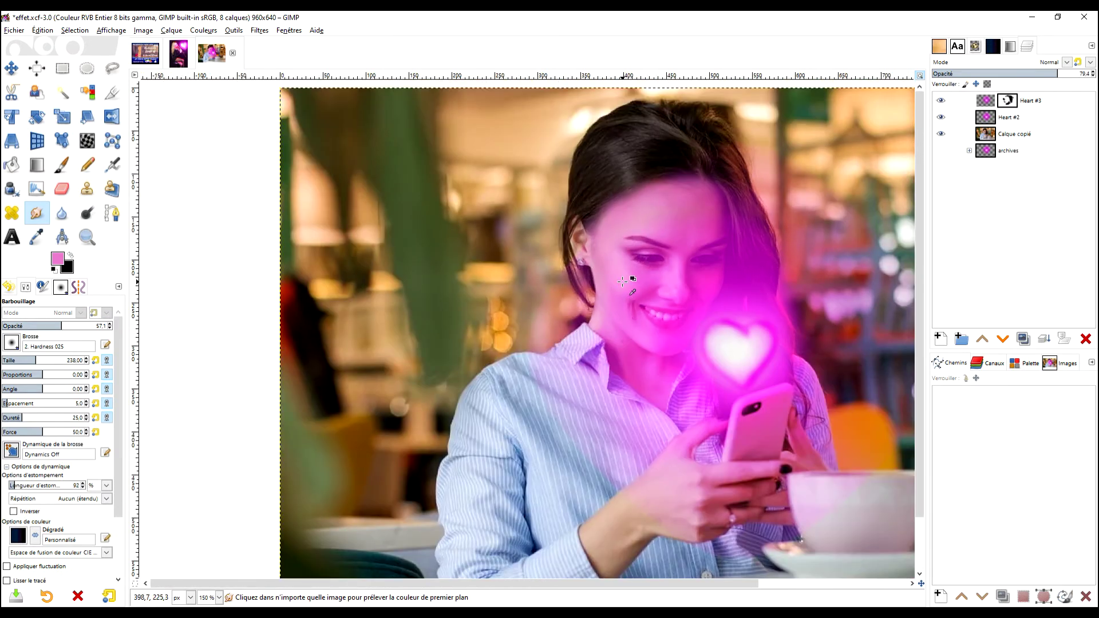
pyautogui.scroll(3, 623, 281)
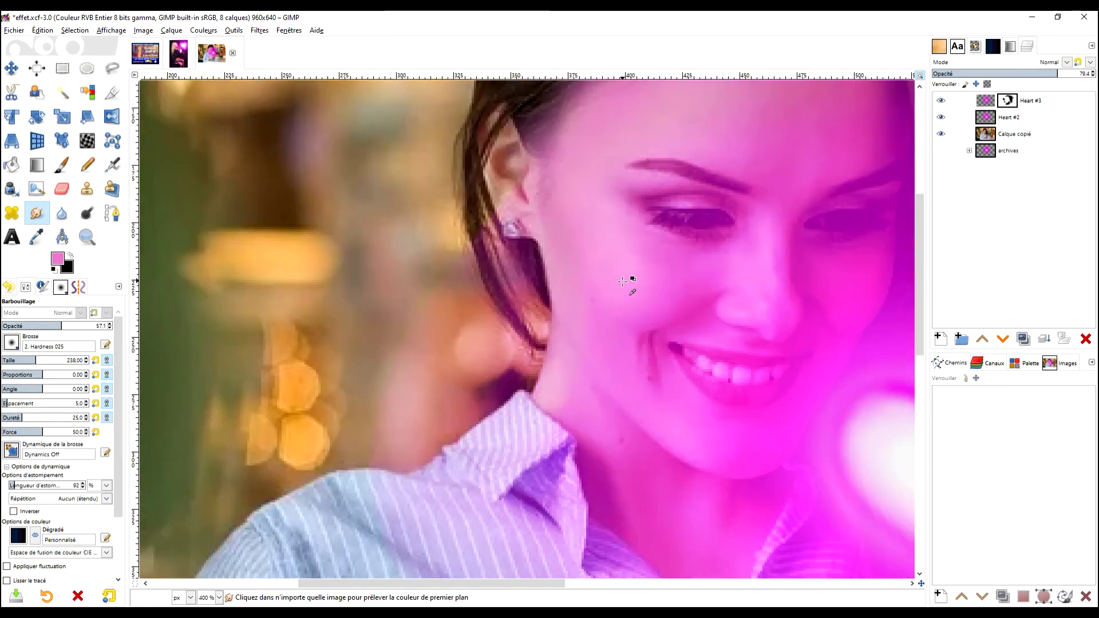
pyautogui.click(60, 167)
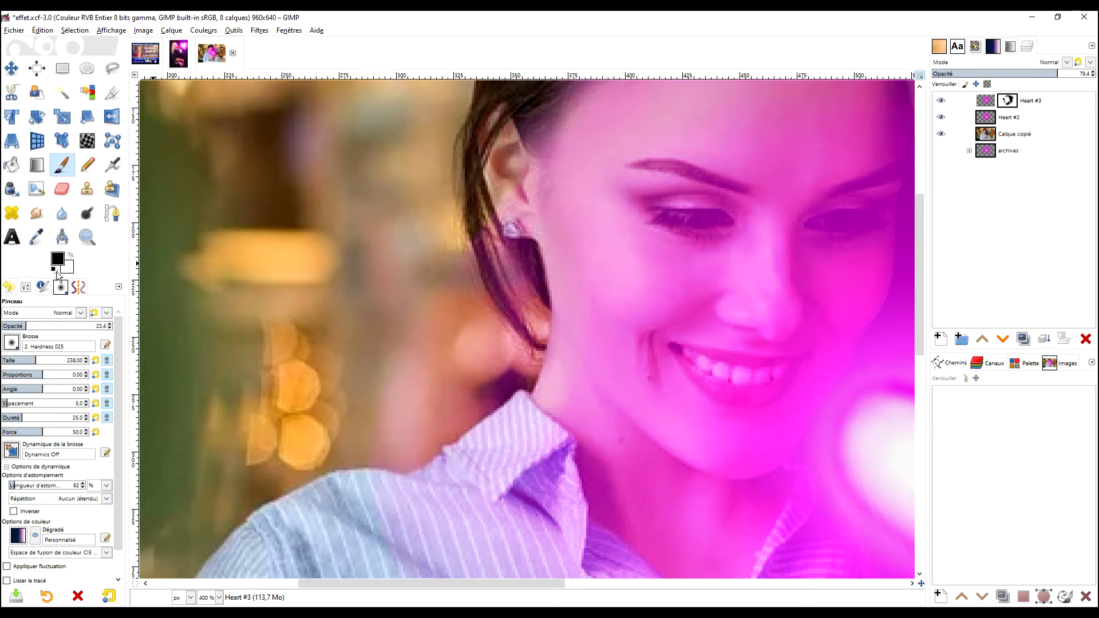
pyautogui.scroll(-3, 674, 214)
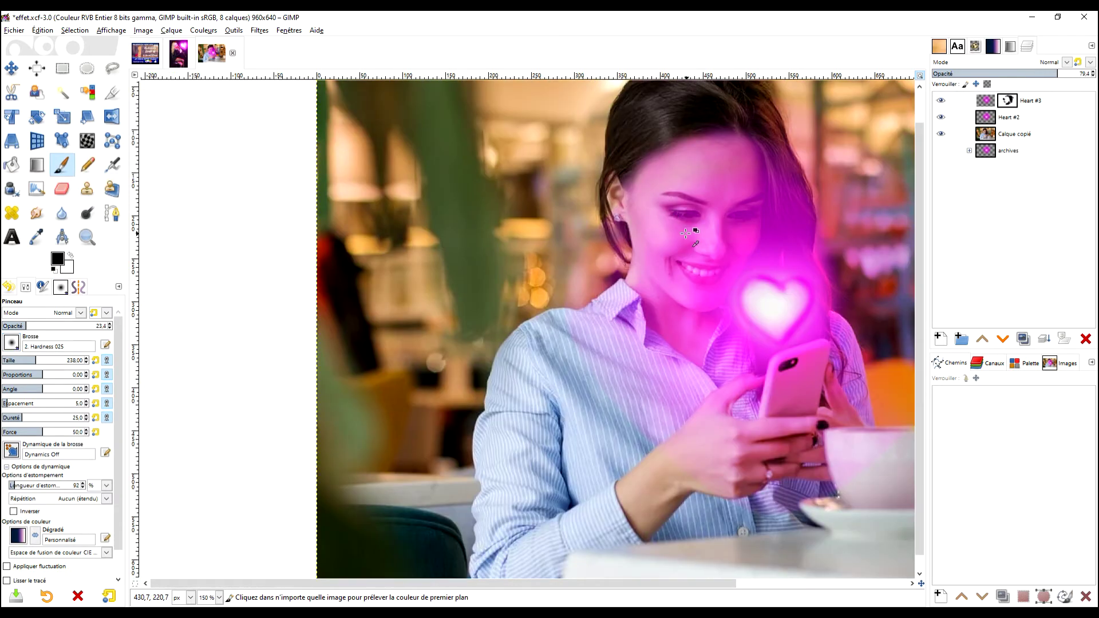
pyautogui.scroll(2, 685, 234)
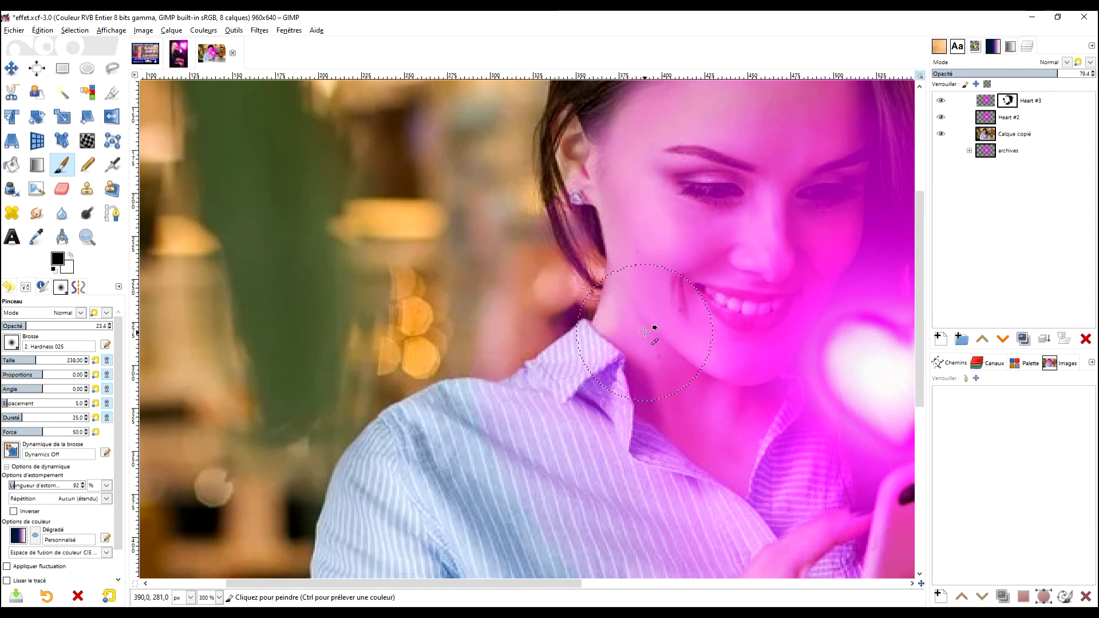
pyautogui.scroll(-3, 644, 330)
pyautogui.scroll(2, 657, 321)
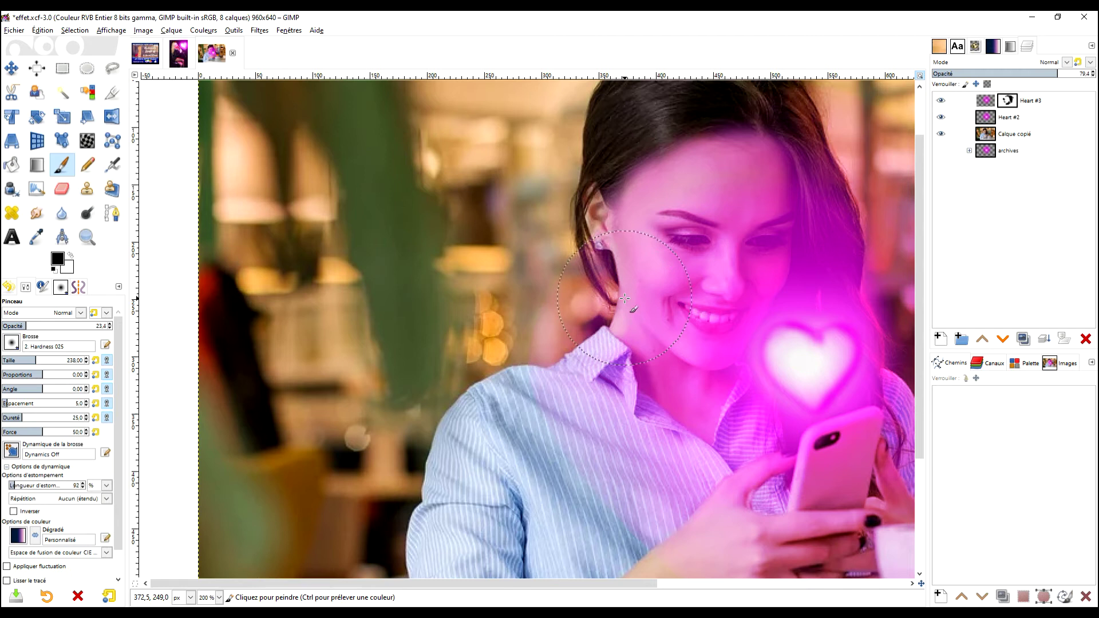
pyautogui.scroll(1, 607, 338)
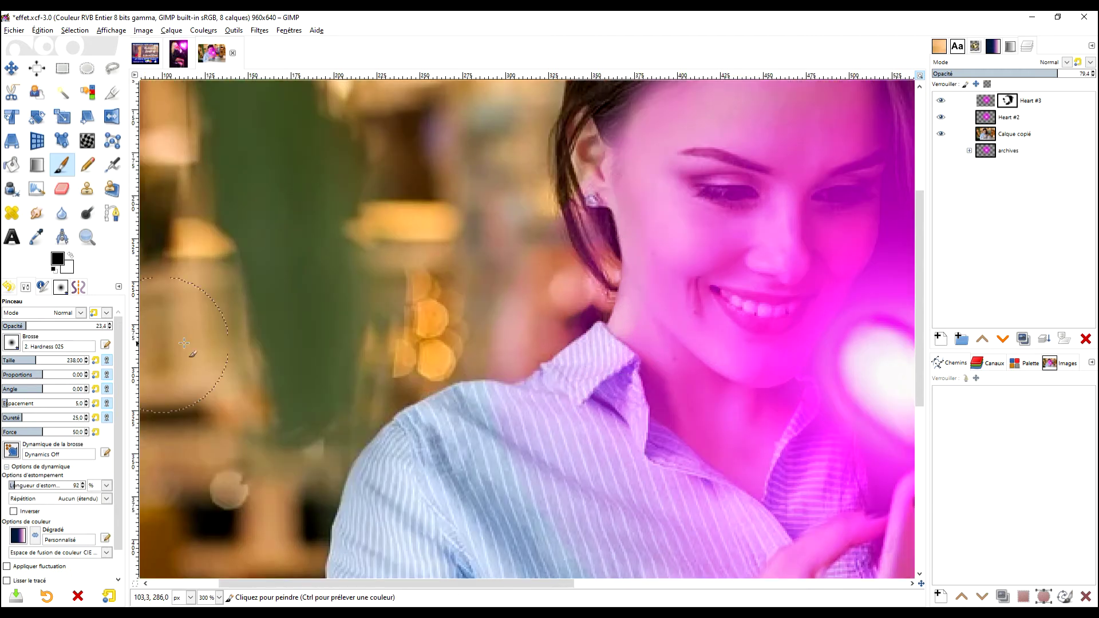
pyautogui.click(1008, 103)
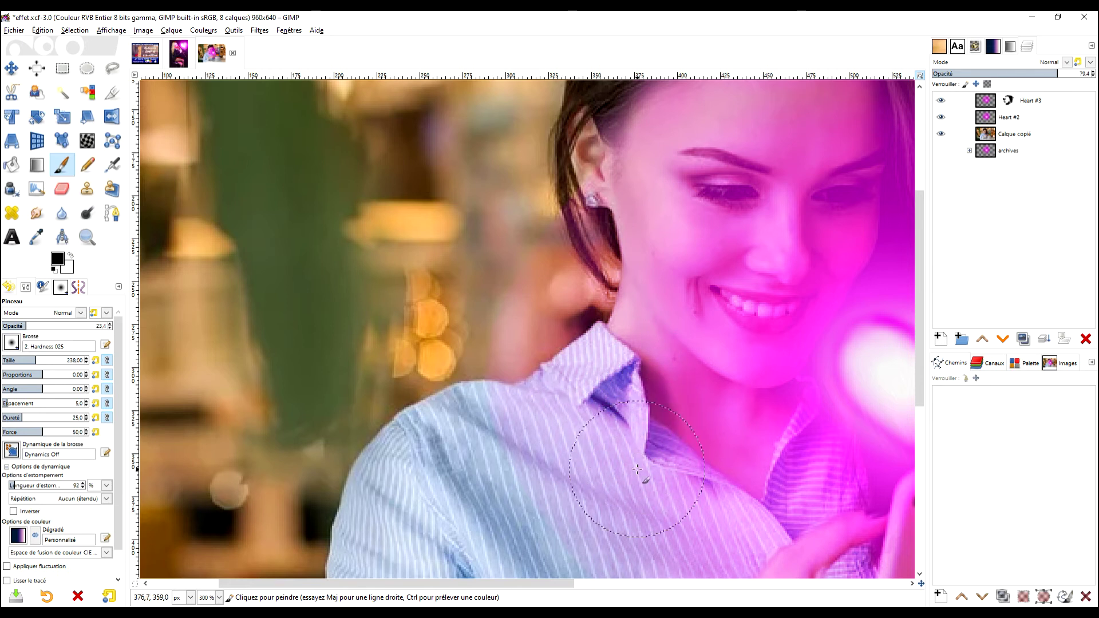
# Paint black on the Heart #3 mask to soften the glow along the hair edges and the background beside them
pyautogui.scroll(-3, 652, 468)
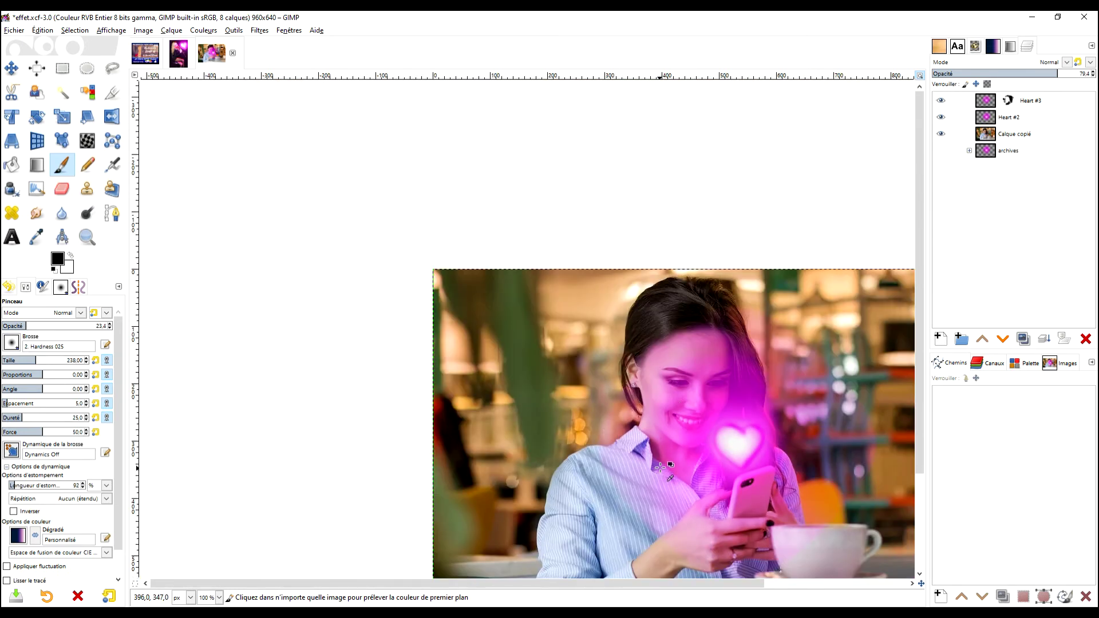
pyautogui.scroll(4, 660, 467)
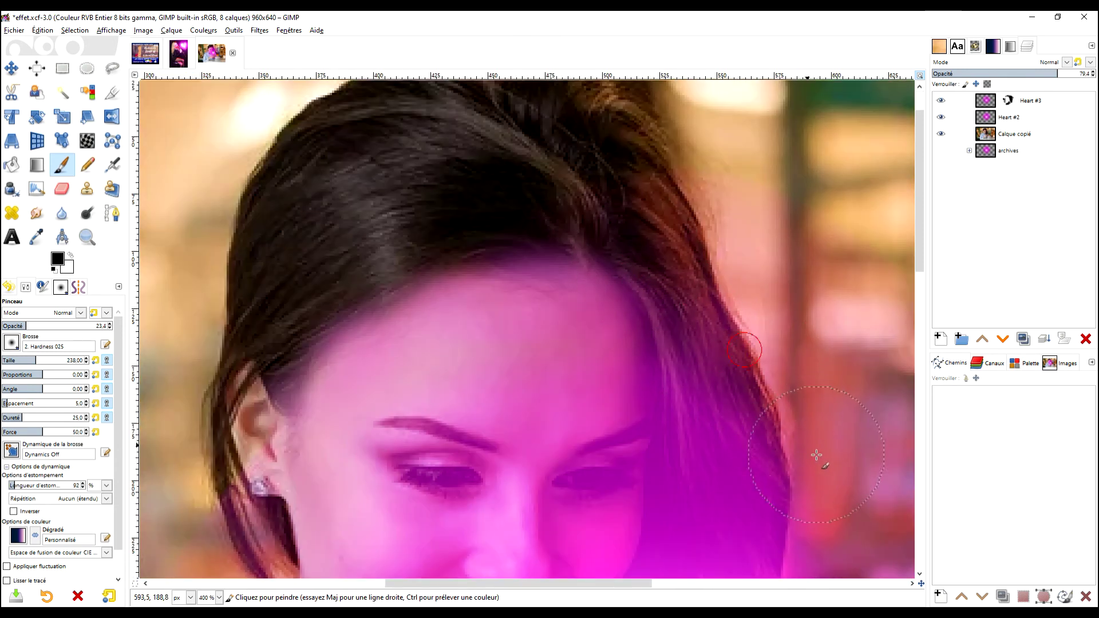
pyautogui.scroll(-4, 809, 430)
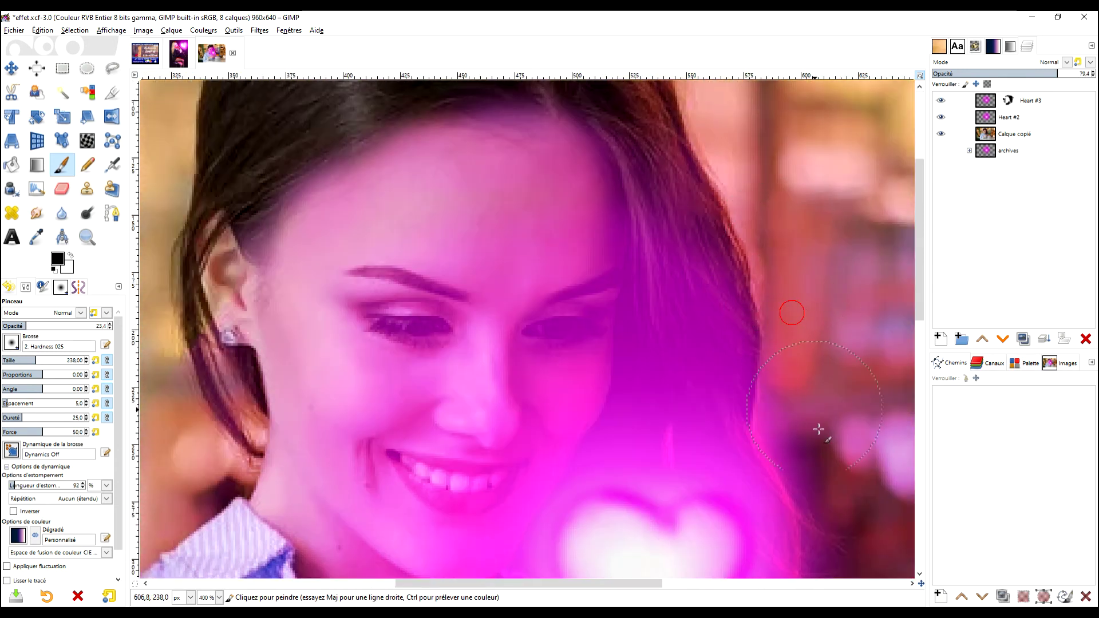
pyautogui.scroll(-4, 801, 401)
pyautogui.hscroll(2, 802, 401)
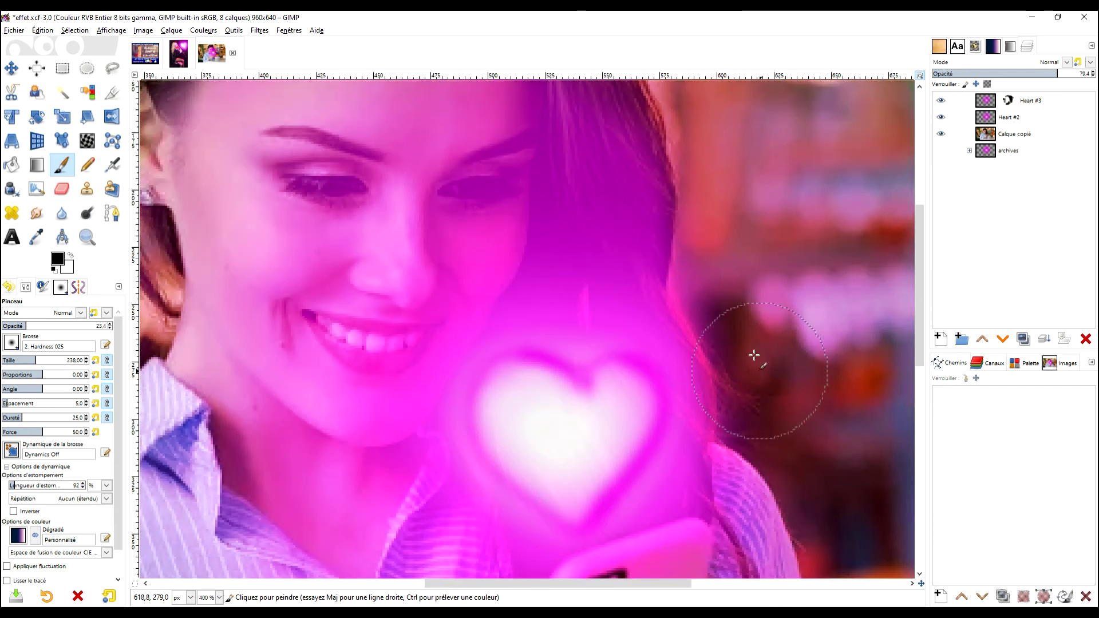
pyautogui.scroll(-3, 813, 470)
pyautogui.scroll(2, 813, 470)
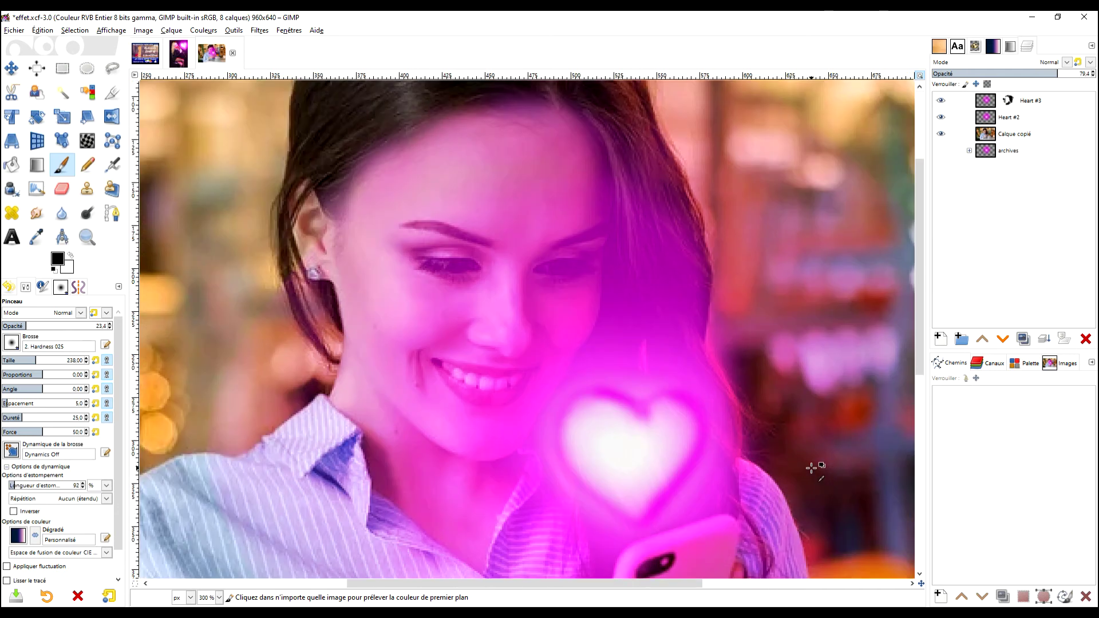
pyautogui.scroll(1, 620, 264)
pyautogui.hscroll(-1, 620, 264)
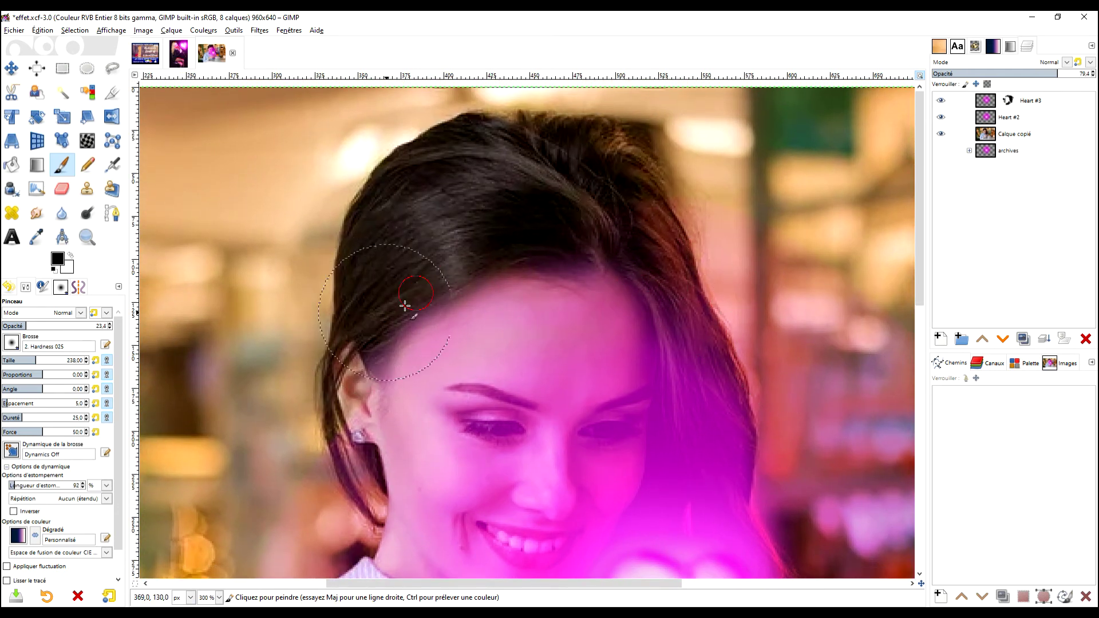
# Inspect the softened glow around the hairline, face, phone and hands at several magnifications
pyautogui.press('ctrl')
pyautogui.scroll(-2, 544, 312)
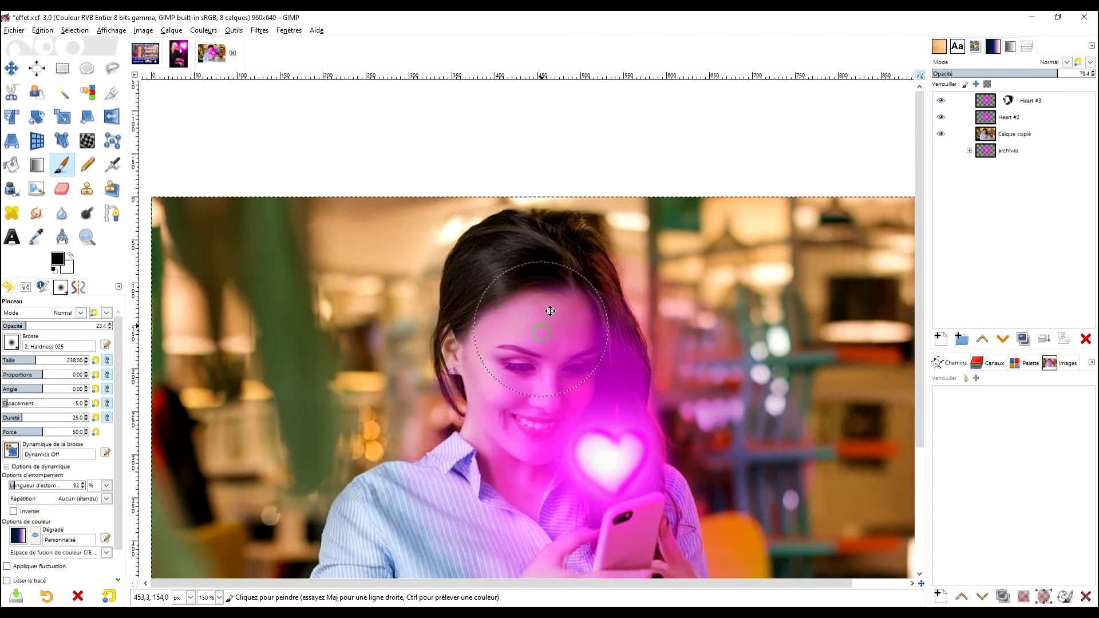
pyautogui.scroll(1, 549, 311)
pyautogui.scroll(1, 568, 195)
pyautogui.moveTo(542, 187)
pyautogui.mouseDown()
pyautogui.moveTo(501, 324)
pyautogui.moveTo(503, 410)
pyautogui.moveTo(487, 406)
pyautogui.moveTo(508, 436)
pyautogui.moveTo(560, 460)
pyautogui.moveTo(514, 341)
pyautogui.moveTo(494, 383)
pyautogui.moveTo(667, 514)
pyautogui.moveTo(583, 563)
pyautogui.mouseUp()
pyautogui.scroll(-4, 501, 420)
pyautogui.hscroll(1, 501, 421)
pyautogui.scroll(-4, 694, 418)
pyautogui.hscroll(2, 695, 418)
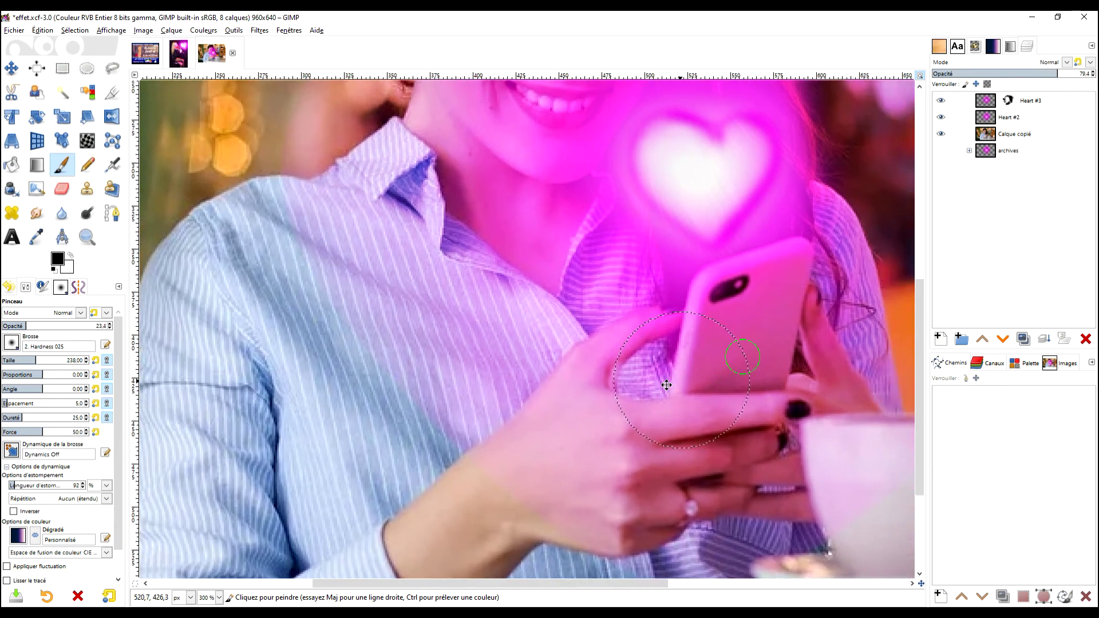
pyautogui.moveTo(743, 301); pyautogui.dragTo(756, 298)
pyautogui.scroll(-3, 739, 298)
pyautogui.scroll(1, 733, 298)
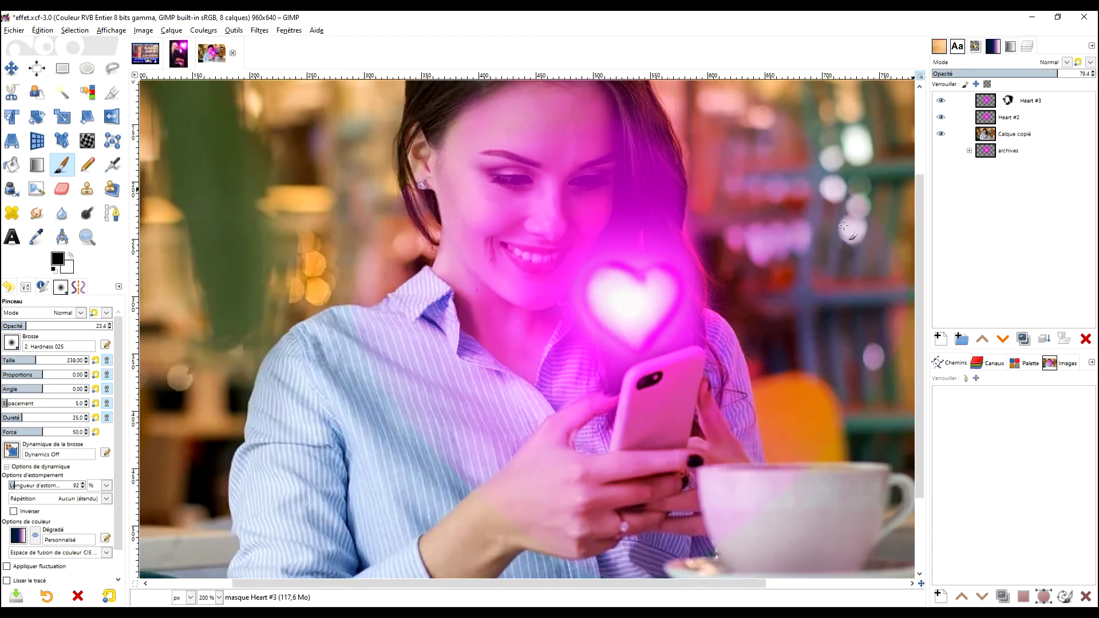
# Lower the Heart #3 layer's opacity to 73.6
pyautogui.scroll(-3, 649, 315)
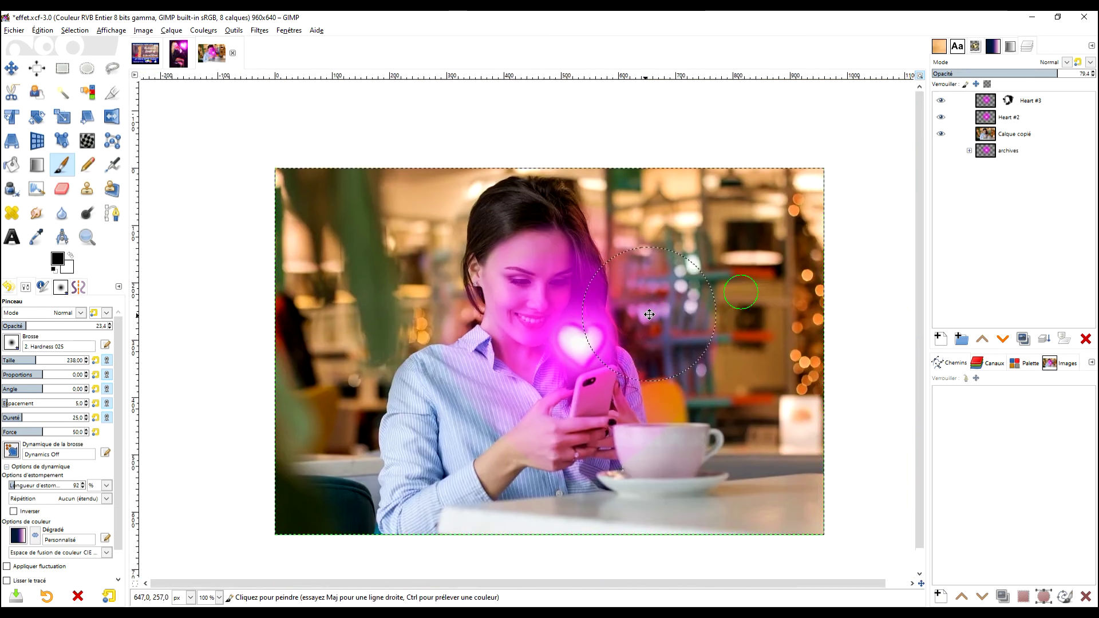
pyautogui.scroll(3, 649, 314)
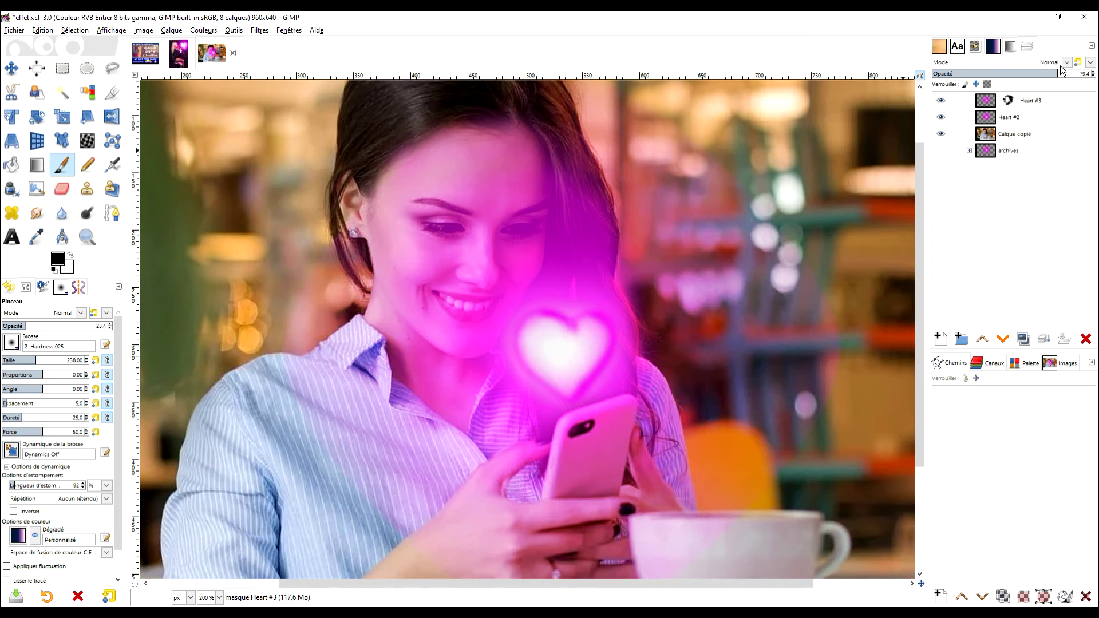
pyautogui.click(970, 99)
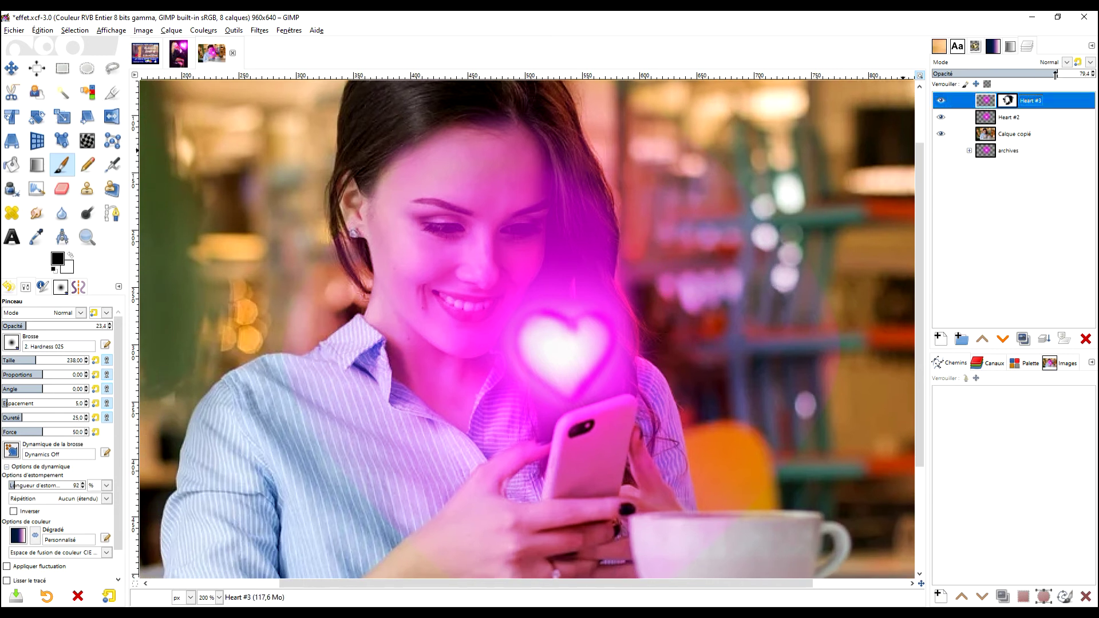
pyautogui.moveTo(1055, 75); pyautogui.dragTo(1048, 75)
# Set the Paintbrush opacity to 8.7 and make the Heart #3 layer mask the painting target
pyautogui.scroll(-1, 673, 293)
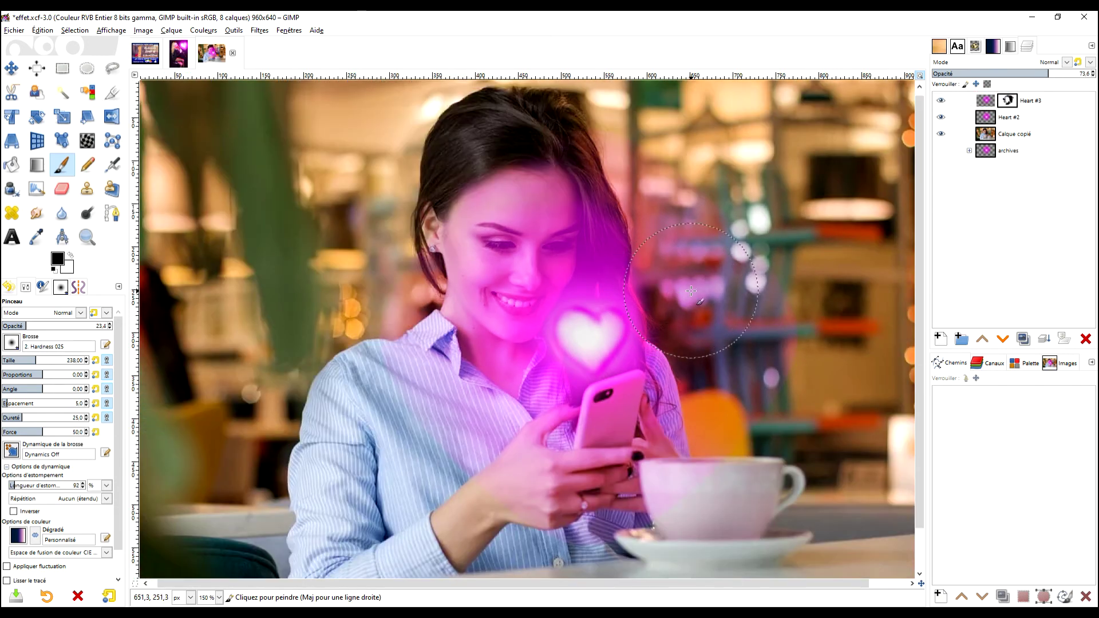
pyautogui.hscroll(-2, 691, 291)
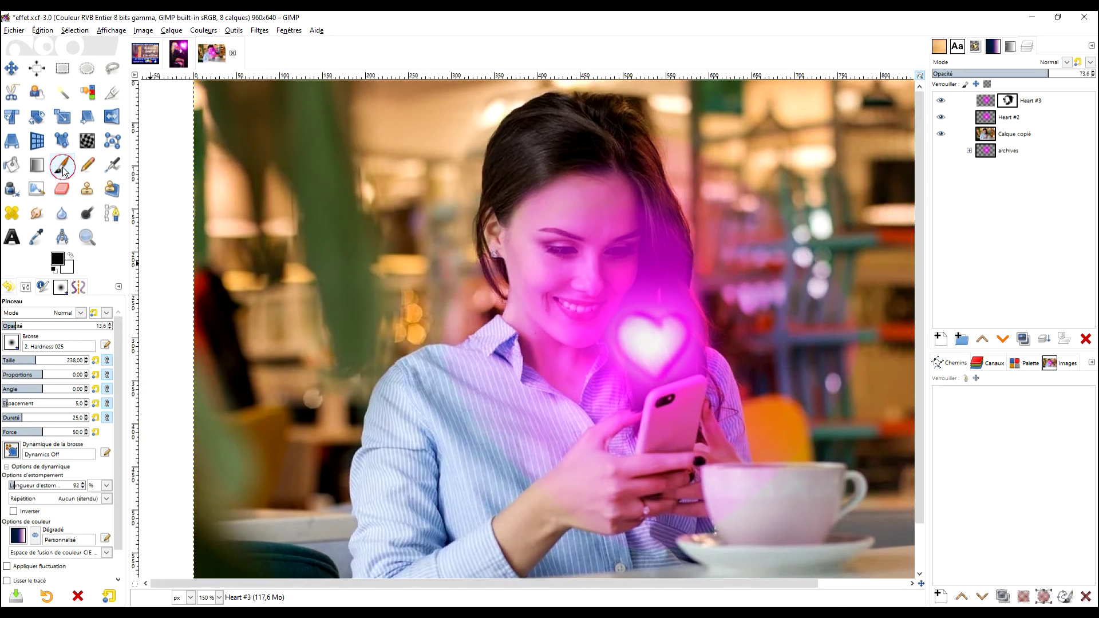
pyautogui.moveTo(19, 326); pyautogui.dragTo(11, 326)
pyautogui.scroll(2, 611, 282)
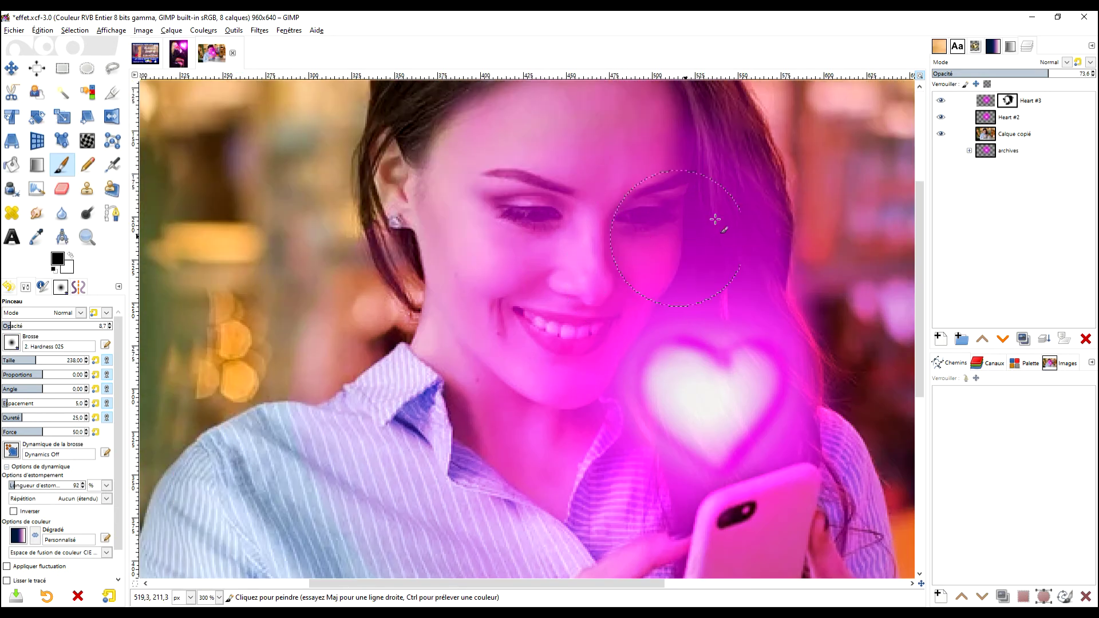
pyautogui.scroll(1, 824, 205)
pyautogui.hscroll(1, 825, 205)
pyautogui.click(950, 104)
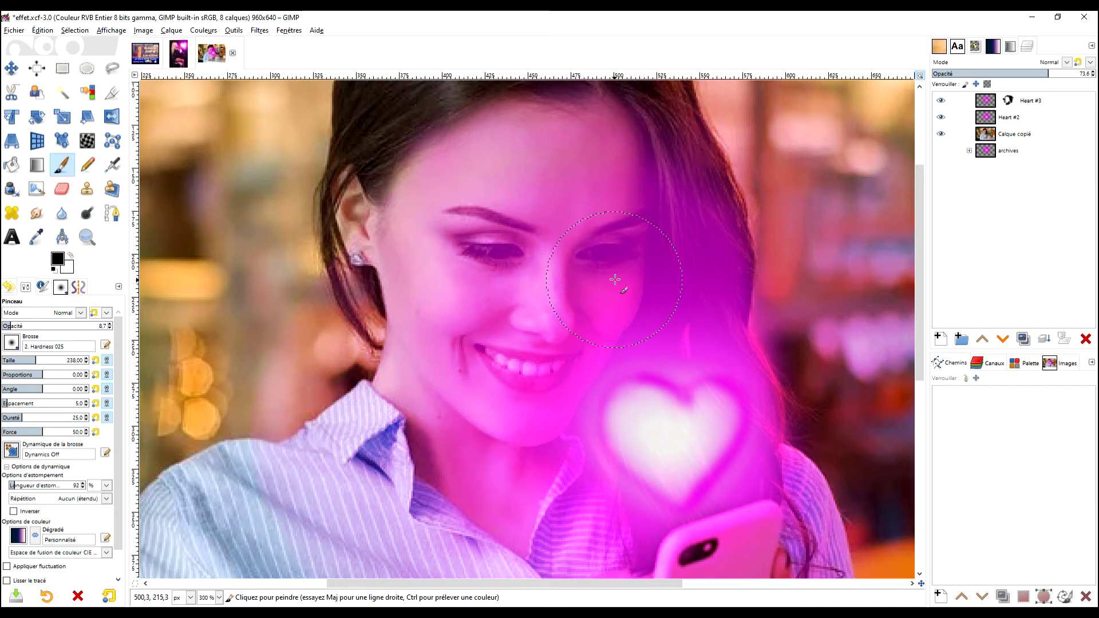
# Paint black on the Heart #3 mask to soften the glow under the eye nearest the heart and over the opposite cheek
pyautogui.keyDown('ctrl'); pyautogui.scroll(2, 614, 272); pyautogui.keyUp('ctrl')
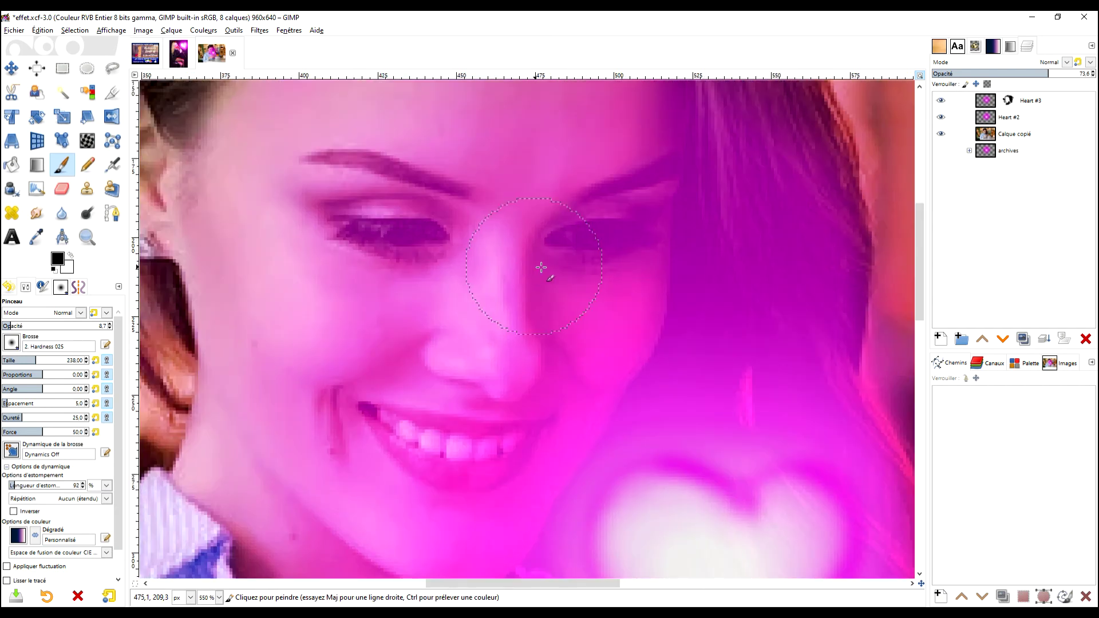
pyautogui.hscroll(2, 522, 260)
pyautogui.scroll(-1, 523, 260)
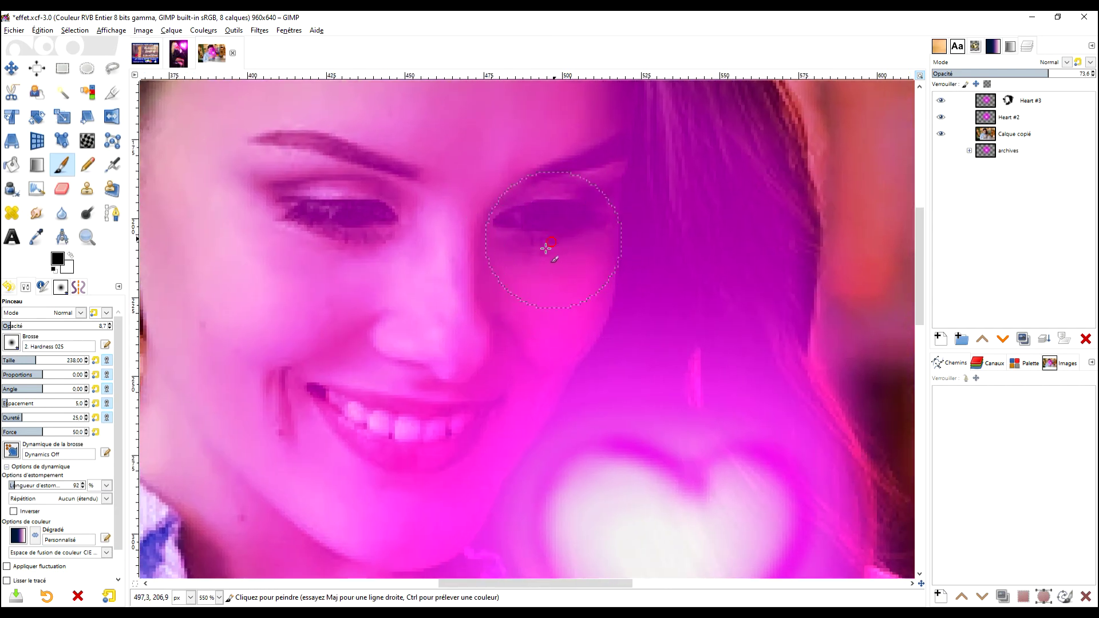
pyautogui.scroll(-4, 568, 248)
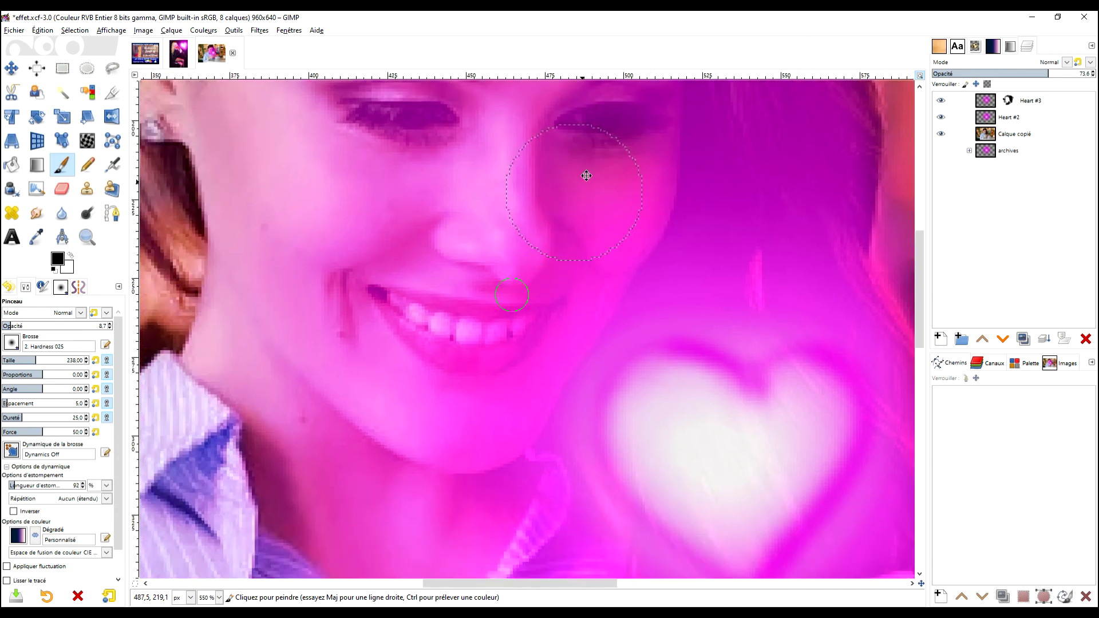
pyautogui.hscroll(-2, 476, 246)
pyautogui.click(360, 264)
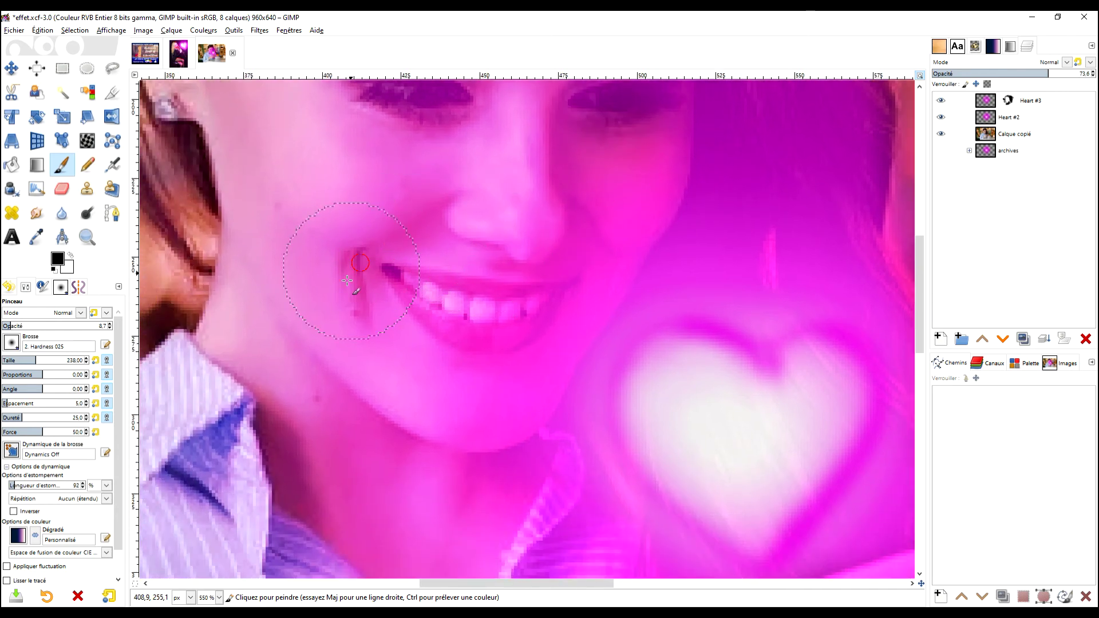
# Paint black on the Heart #3 mask to soften the glow over the face, chin and inner shirt collar
pyautogui.scroll(-3, 415, 216)
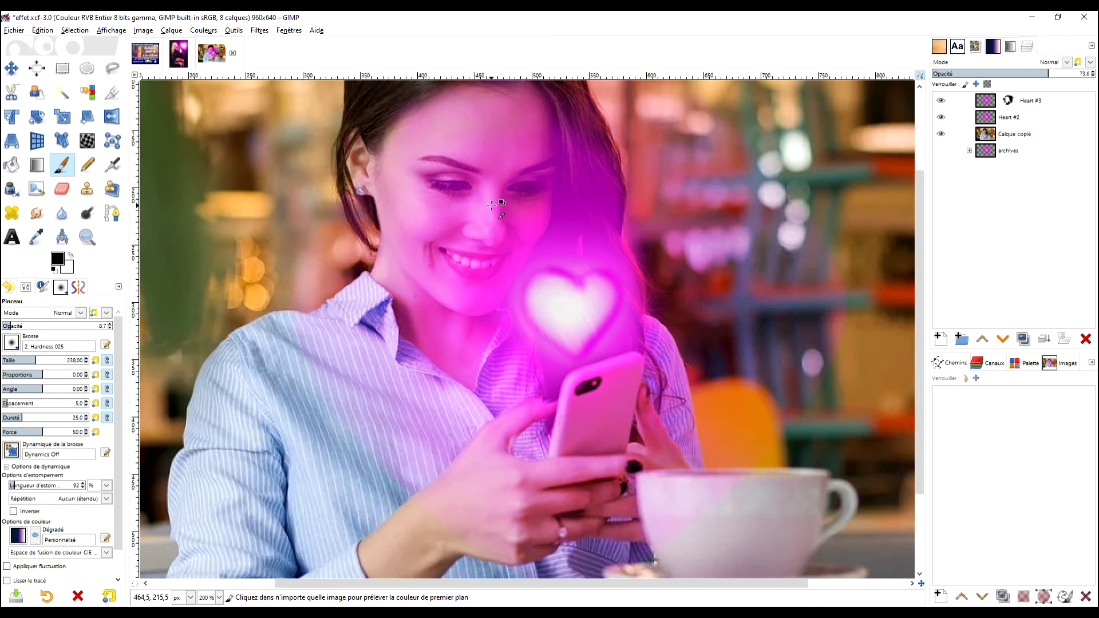
pyautogui.scroll(2, 491, 205)
pyautogui.scroll(-3, 622, 164)
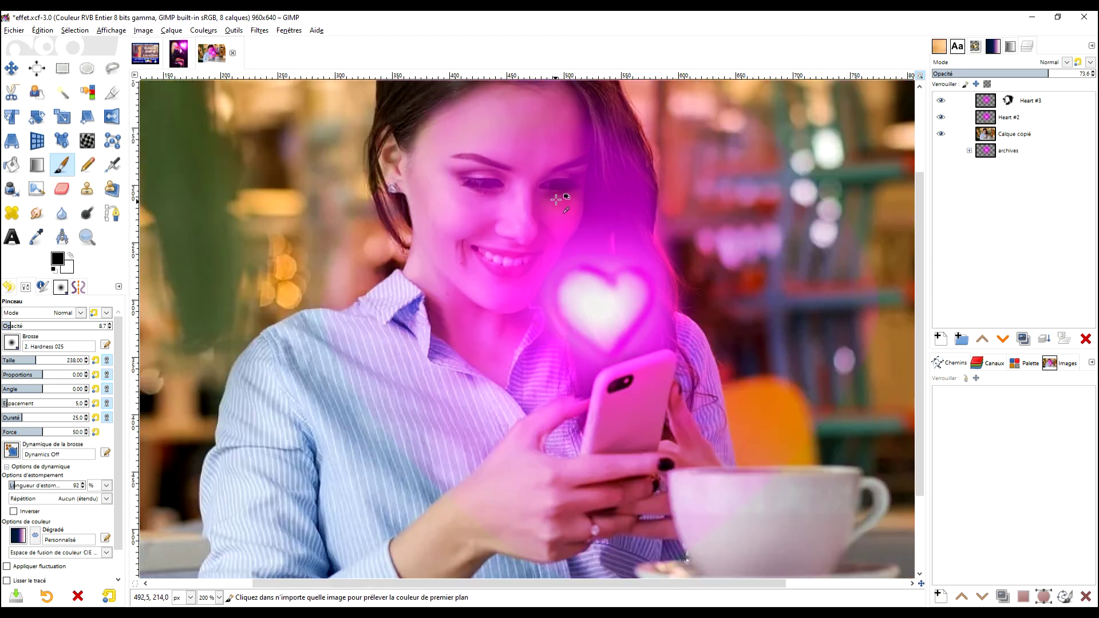
pyautogui.scroll(1, 737, 227)
pyautogui.click(561, 263)
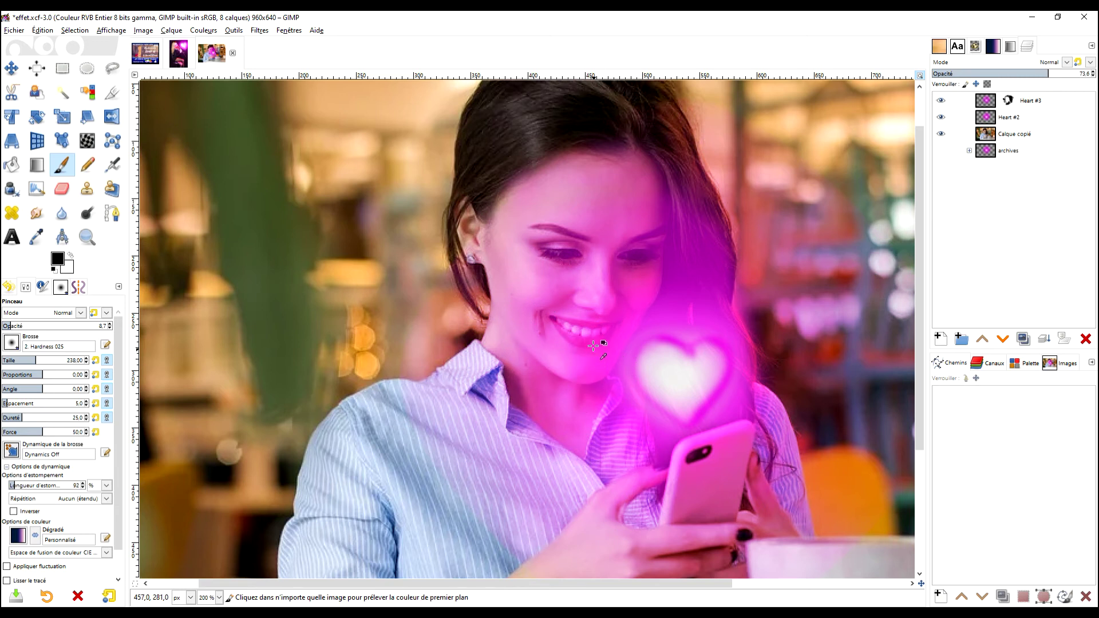
pyautogui.scroll(2, 609, 332)
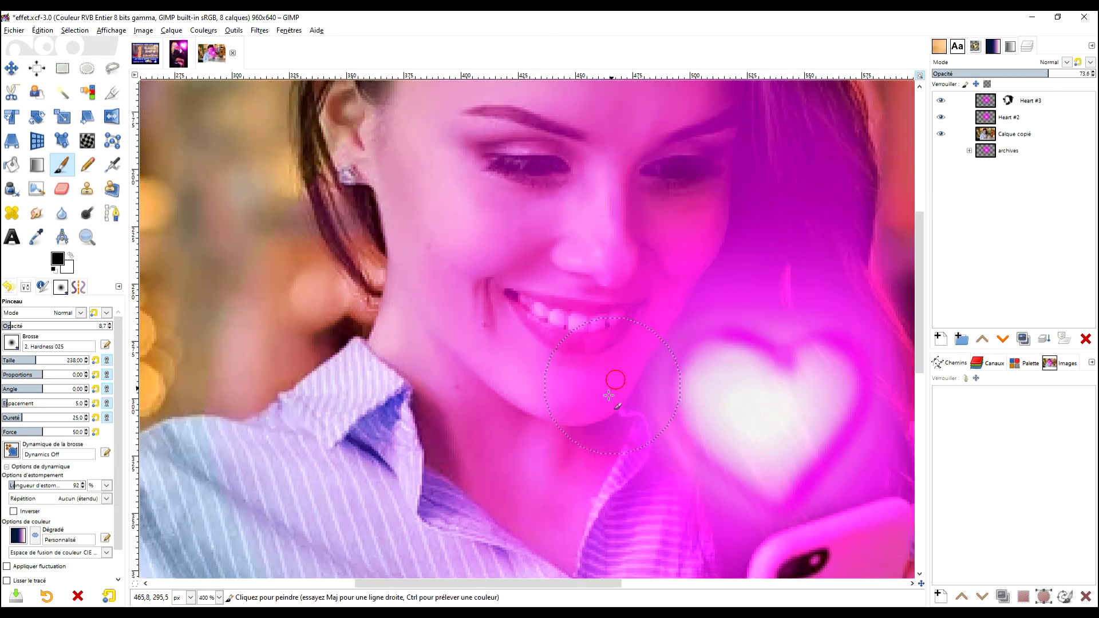
pyautogui.click(606, 416)
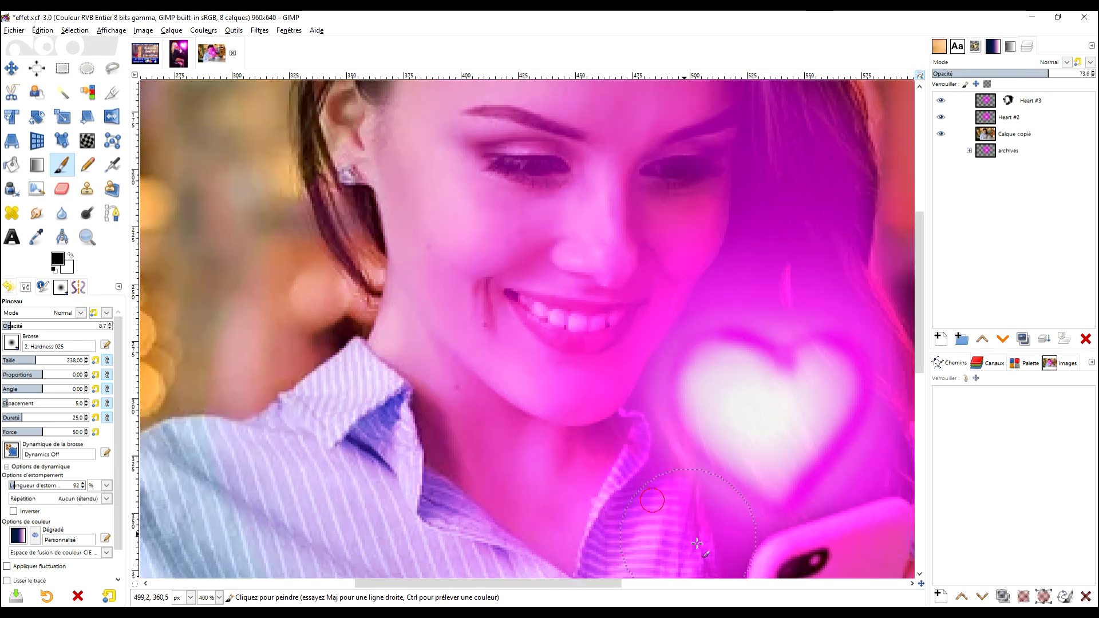
# Paint black on the Heart #3 mask to thin the glow over the hair above the heart and the adjoining background
pyautogui.scroll(-1, 784, 385)
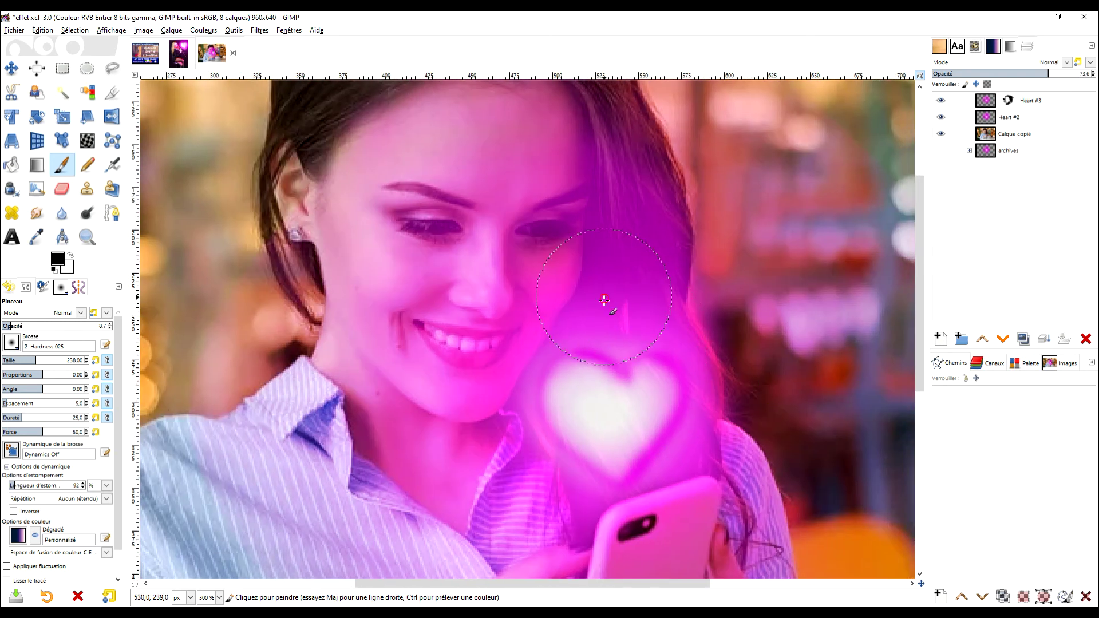
pyautogui.click(638, 166)
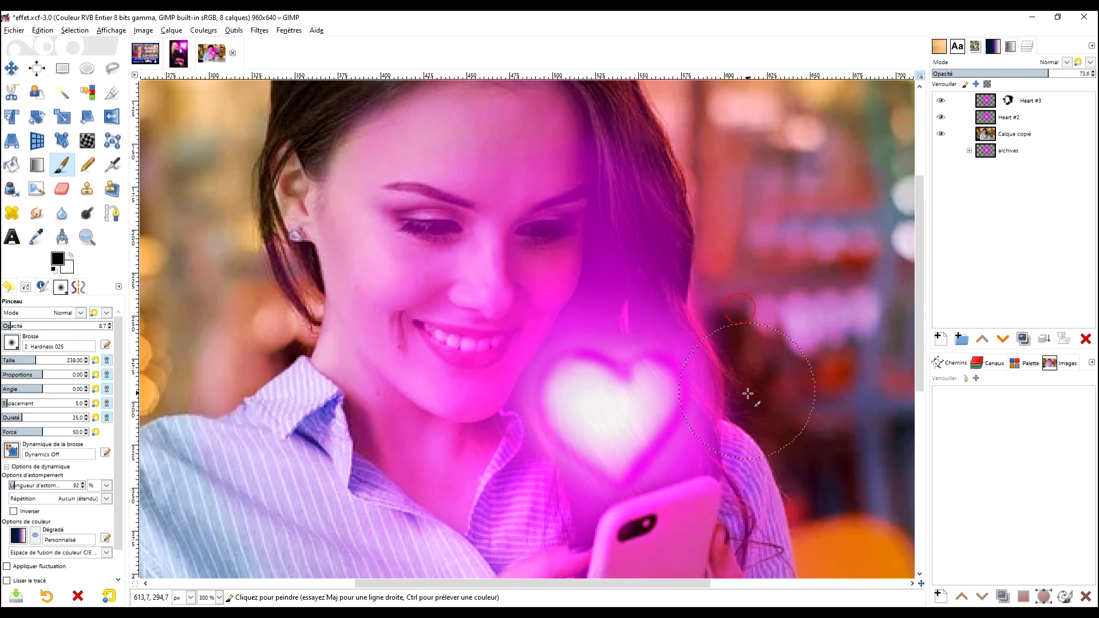
pyautogui.scroll(-3, 753, 402)
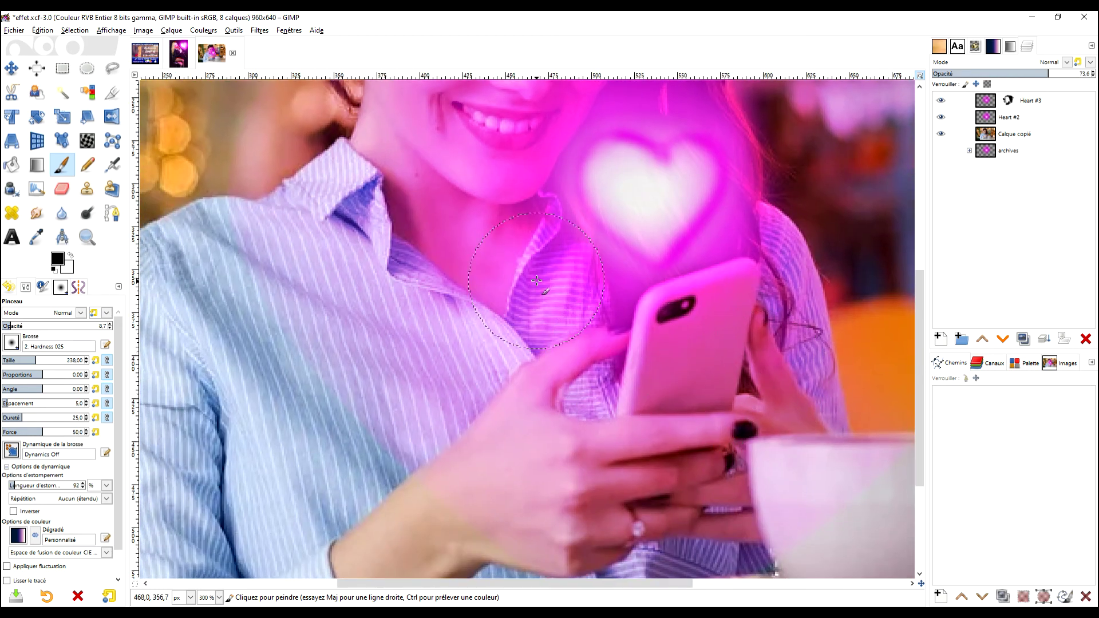
pyautogui.scroll(5, 699, 283)
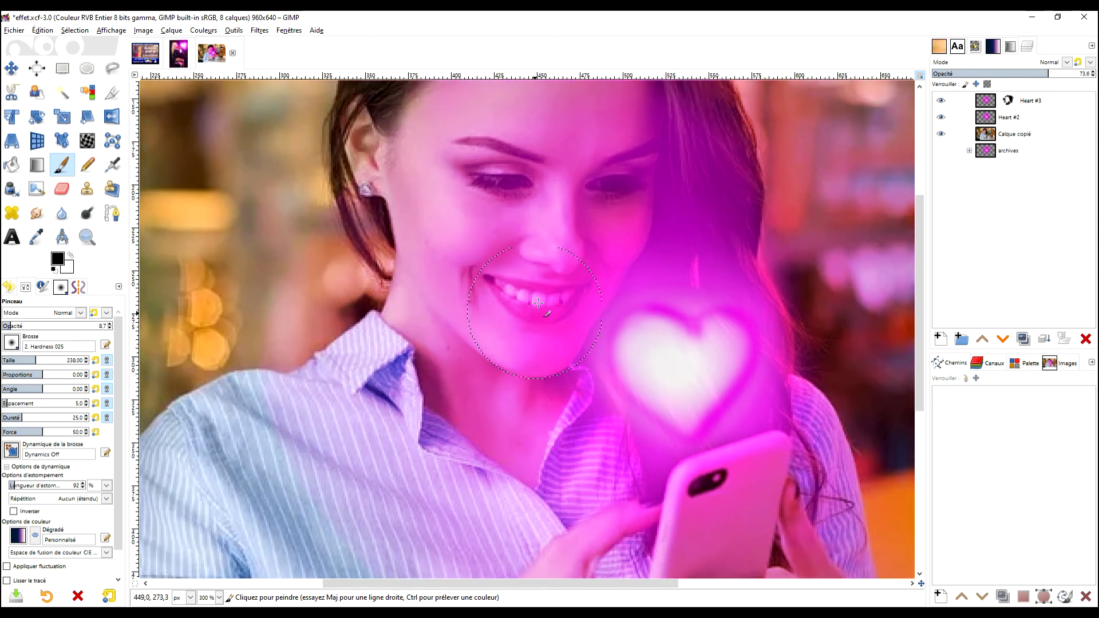
pyautogui.scroll(-1, 698, 283)
pyautogui.click(638, 212)
# Soften the glow on the Heart #3 mask along the temple, hair strands and background above the shoulder with black
pyautogui.scroll(-2, 676, 375)
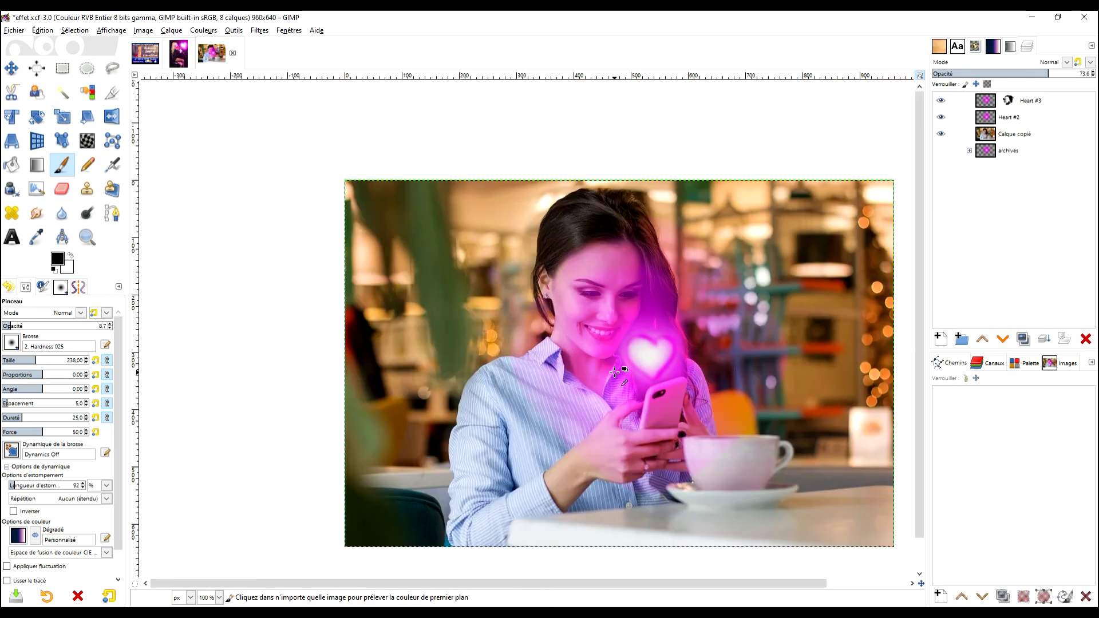
pyautogui.scroll(3, 680, 381)
pyautogui.click(678, 240)
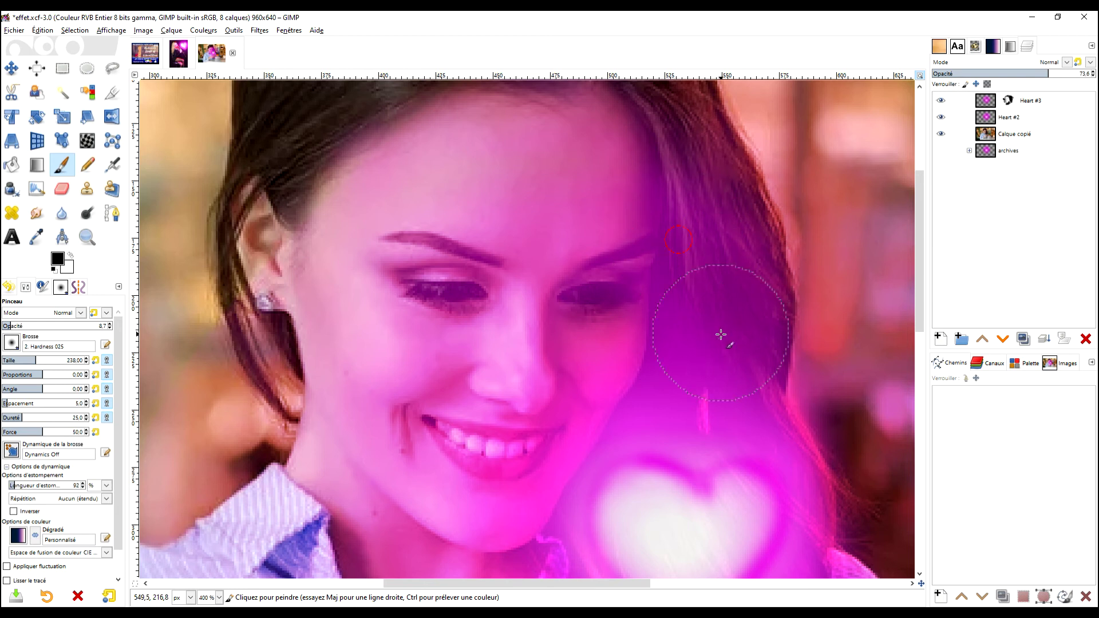
pyautogui.scroll(-1, 816, 440)
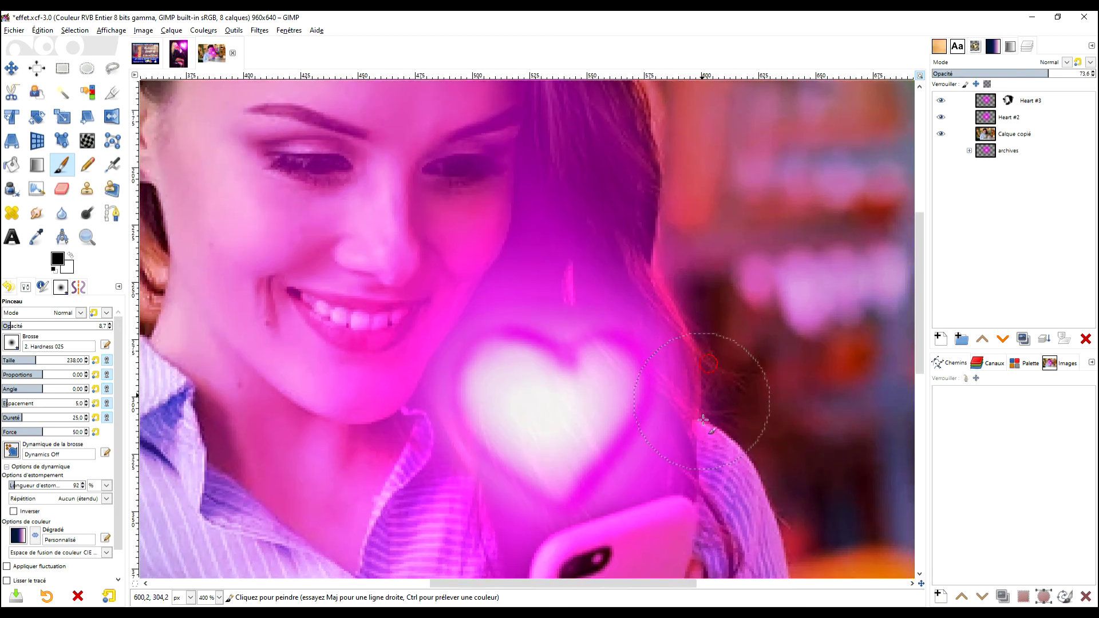
pyautogui.hscroll(-3, 710, 418)
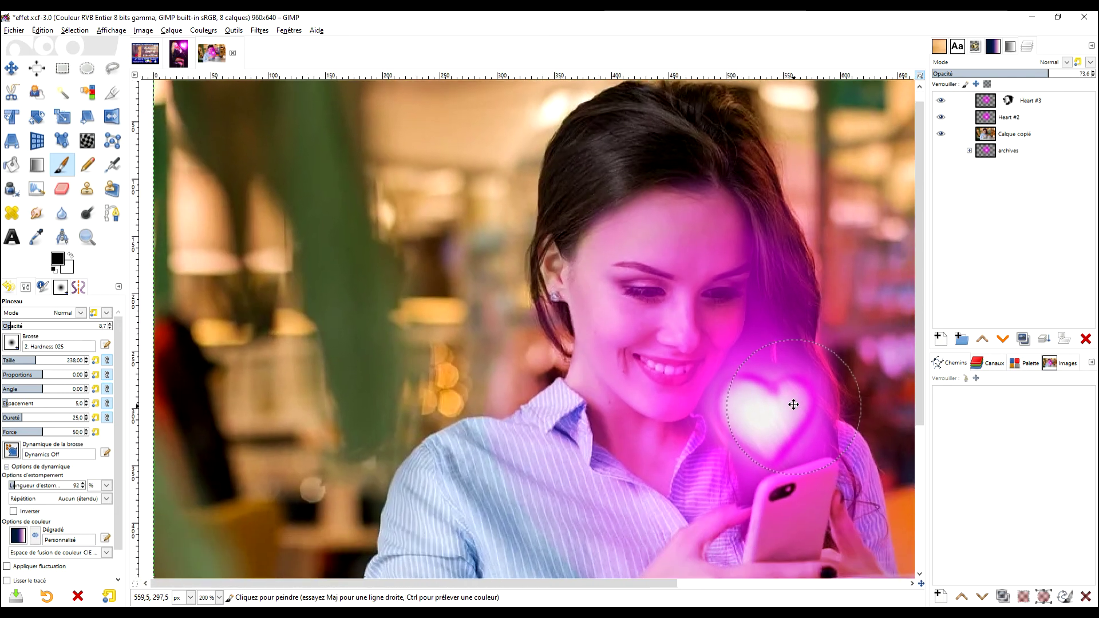
# Paint black on the Heart #3 mask over the lips, chin and the shoulder behind the phone to even out the glow
pyautogui.scroll(1, 730, 390)
pyautogui.scroll(-1, 730, 390)
pyautogui.hscroll(2, 684, 355)
pyautogui.click(576, 261)
pyautogui.click(570, 407)
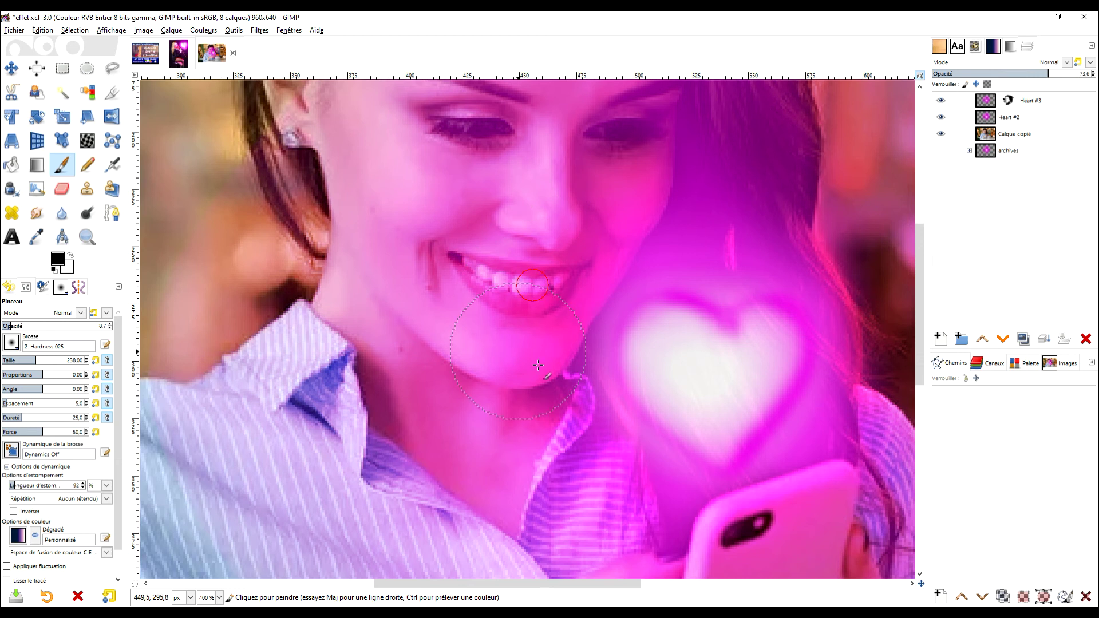
pyautogui.hscroll(3, 584, 358)
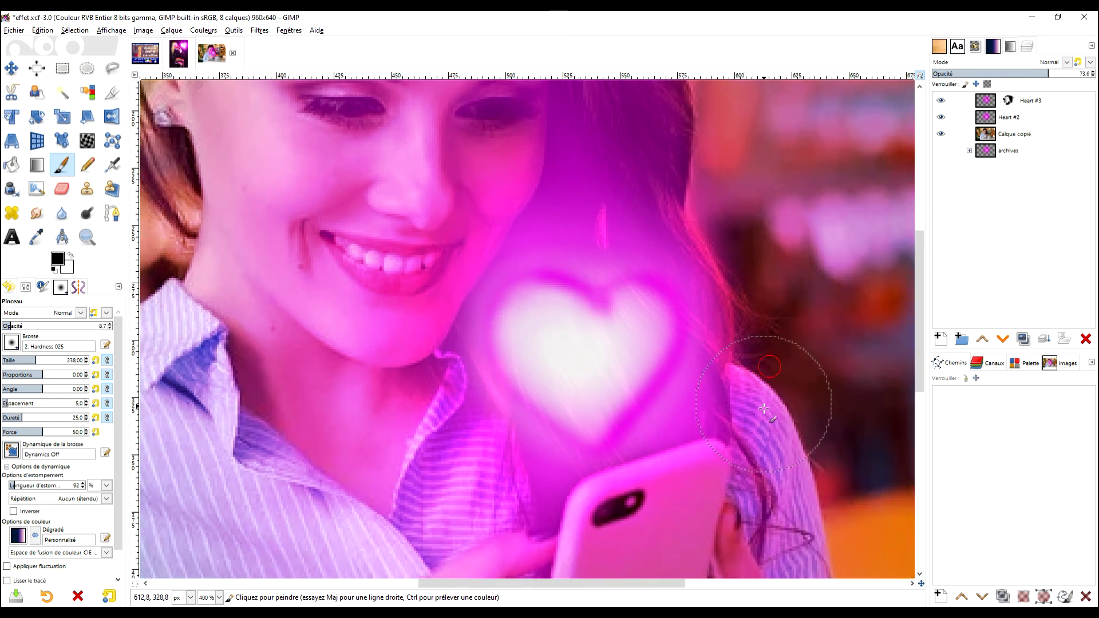
pyautogui.scroll(-1, 609, 483)
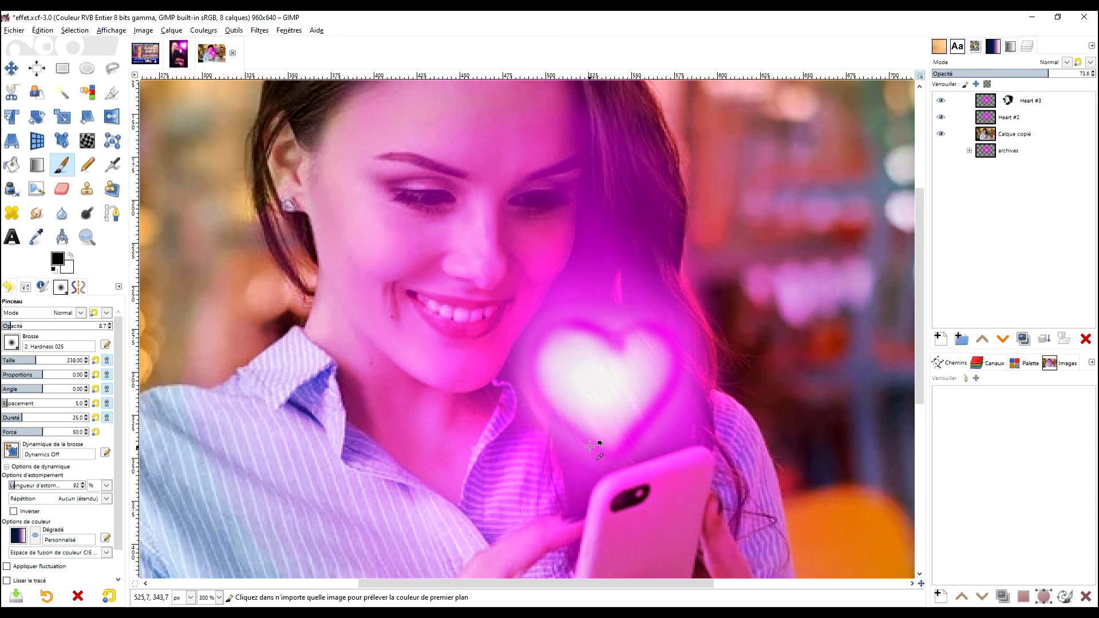
# Check the whole image and lower the Heart #3 layer's opacity to 65
pyautogui.scroll(-3, 595, 450)
pyautogui.scroll(2, 636, 331)
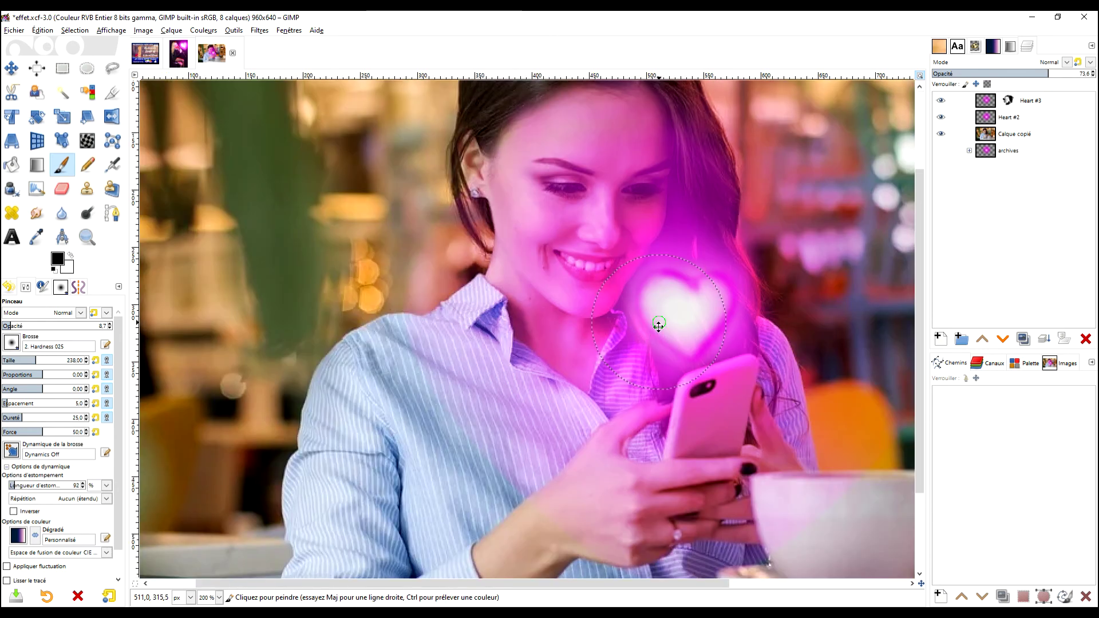
pyautogui.scroll(-4, 635, 331)
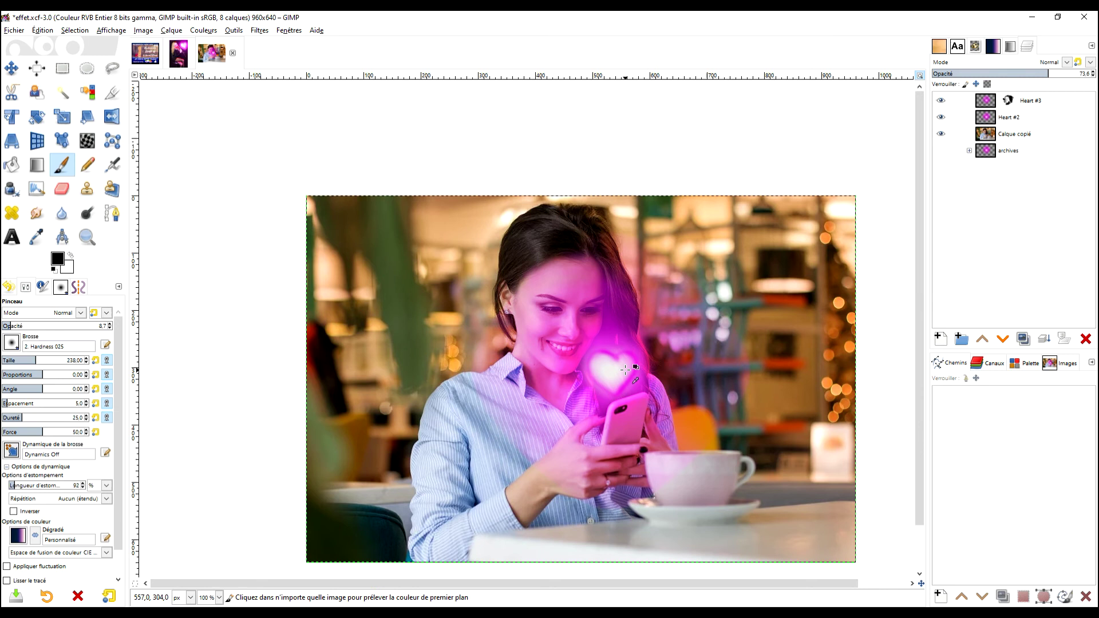
pyautogui.press('+')
pyautogui.click(1035, 75)
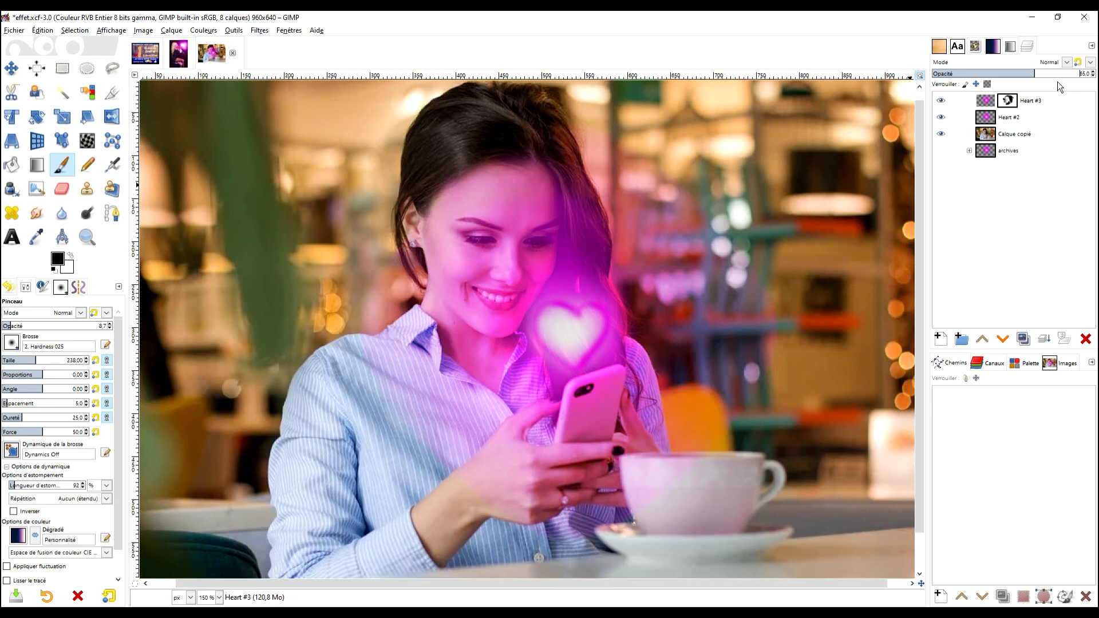
pyautogui.click(990, 101)
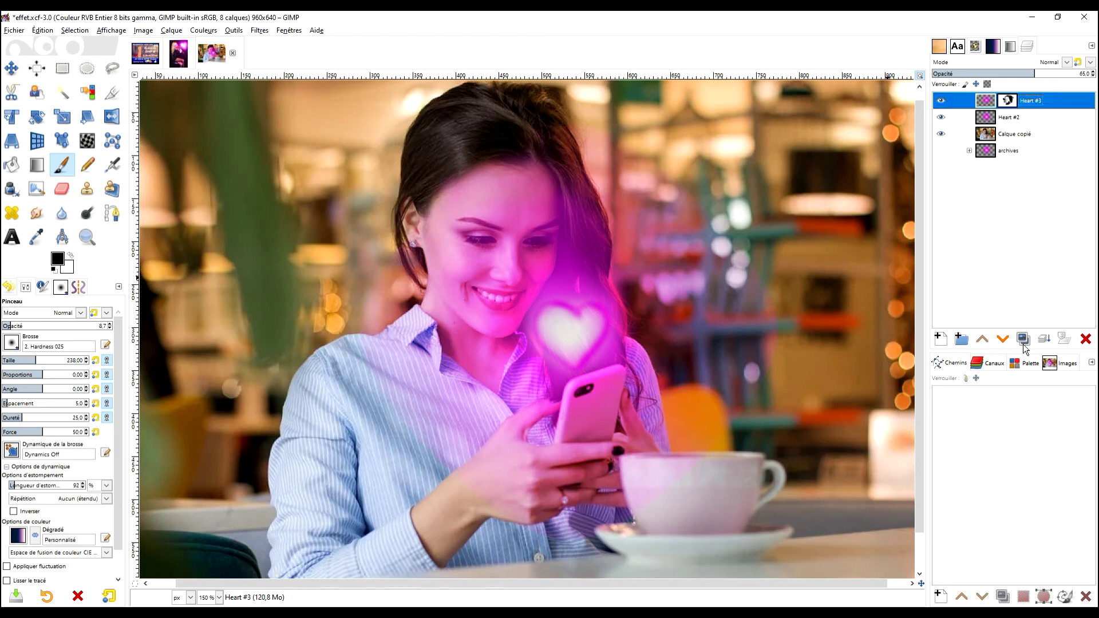
pyautogui.click(1022, 340)
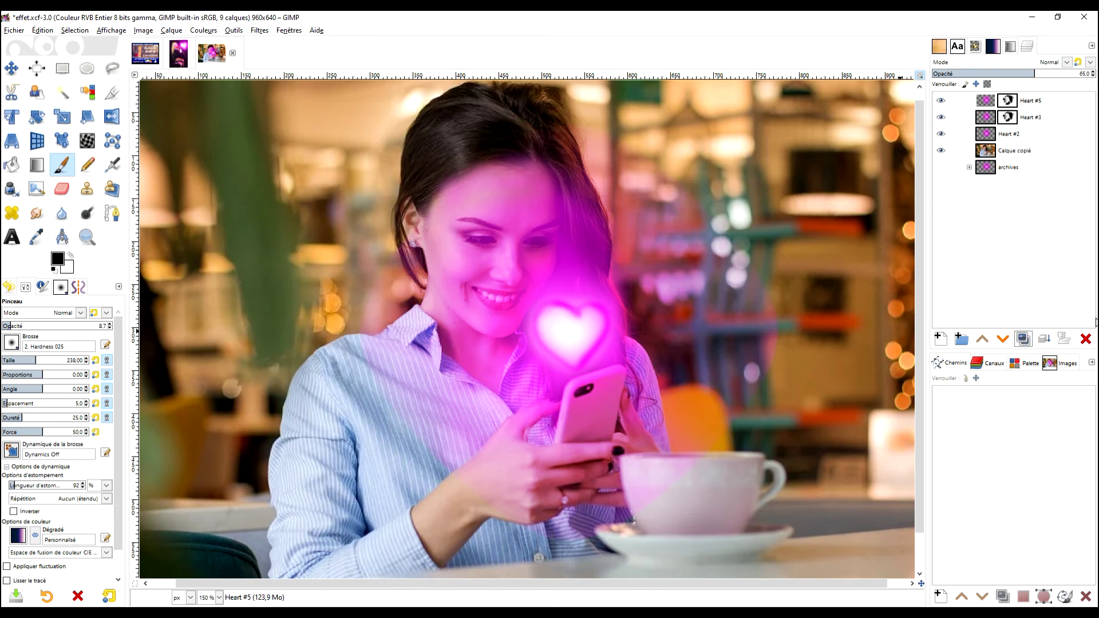
pyautogui.click(1087, 342)
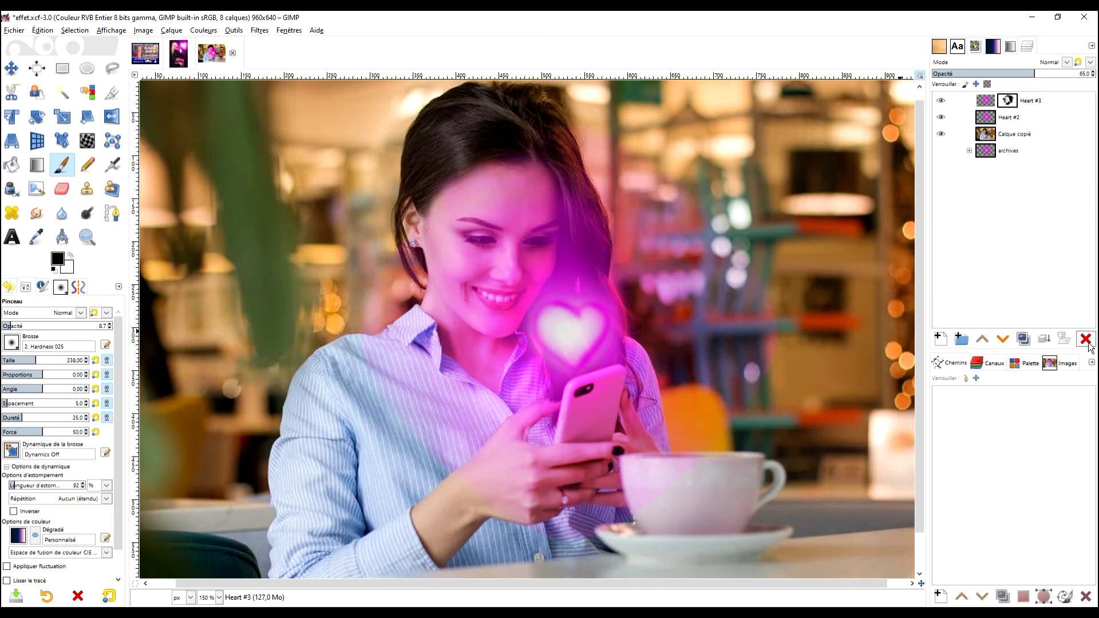
# Duplicate the Heart #3 layer with its mask and select the copy's layer content
pyautogui.click(1023, 342)
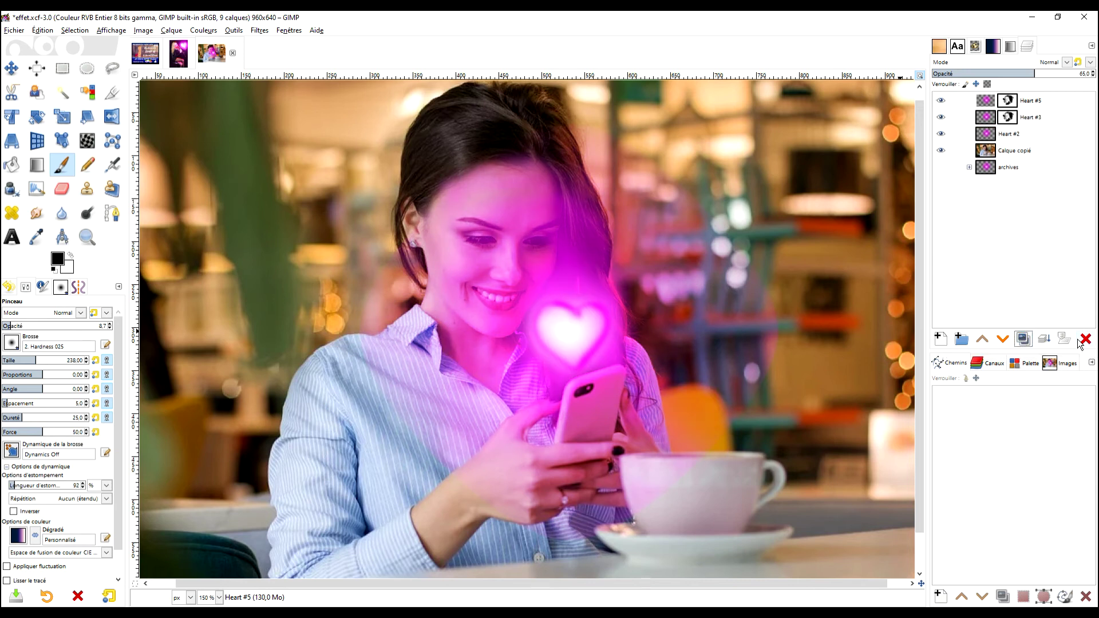
pyautogui.click(999, 102)
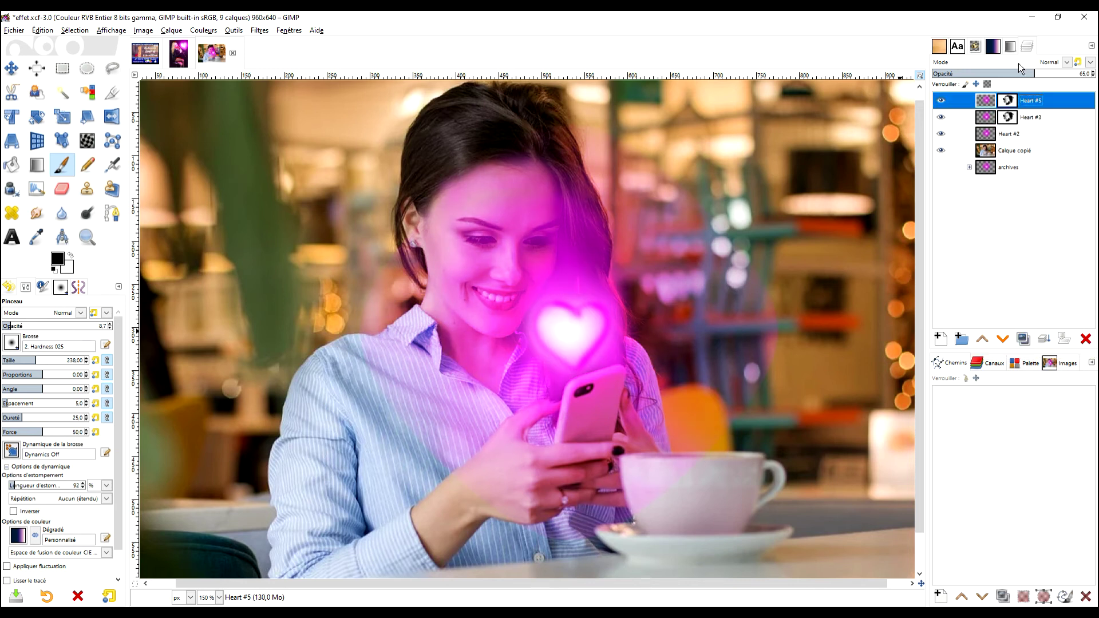
# Lower the Heart #5 layer's opacity to 24.2 and merge it down into Heart #3
pyautogui.click(970, 72)
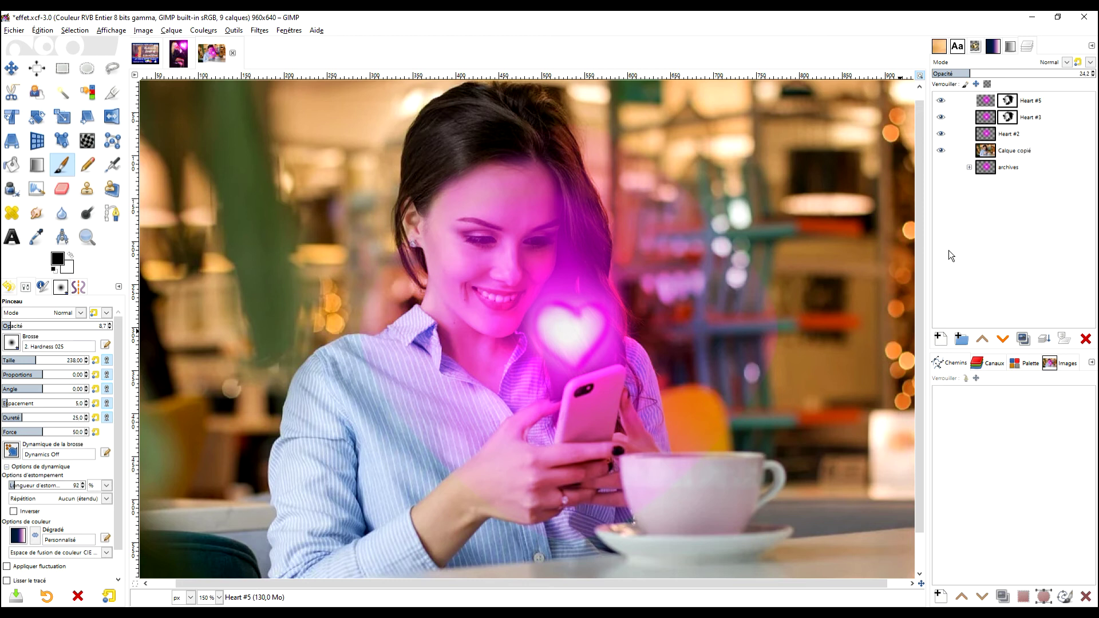
pyautogui.rightClick(977, 206)
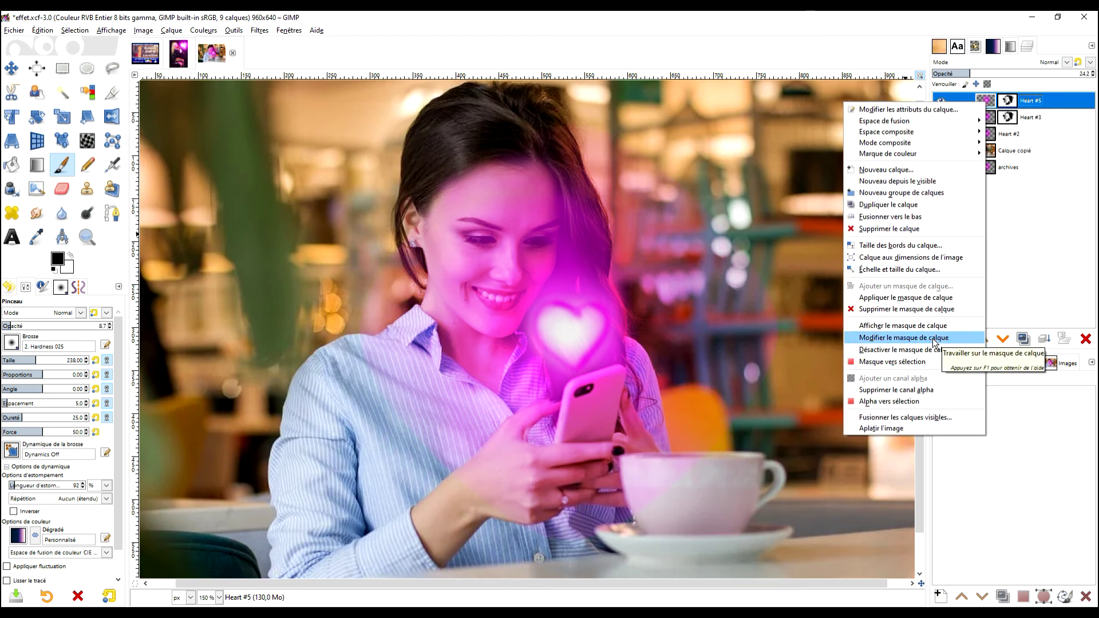
pyautogui.click(919, 219)
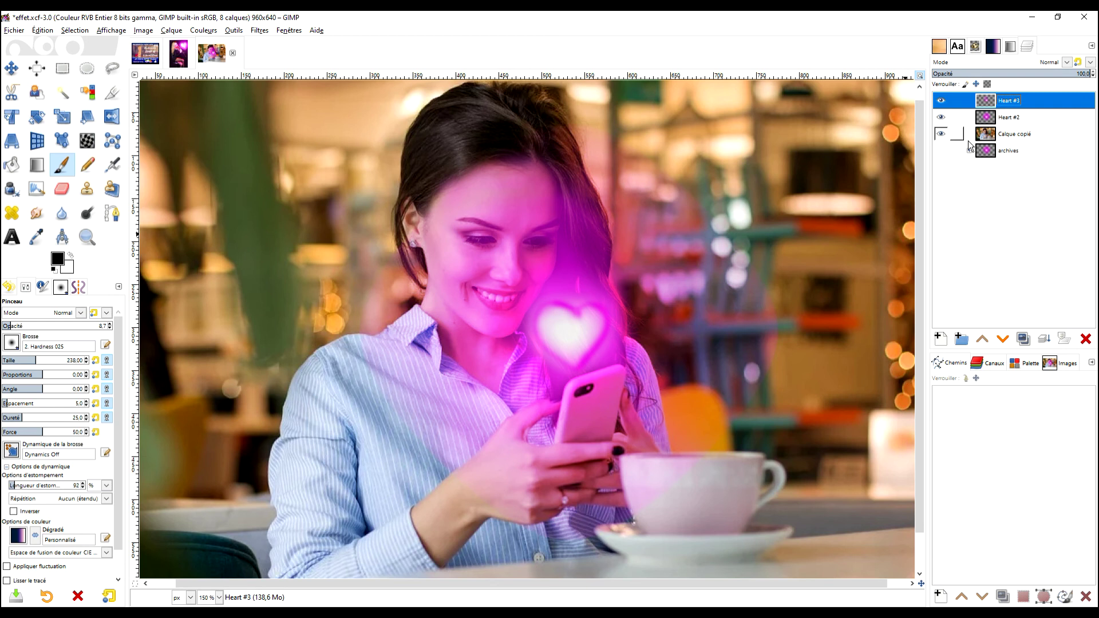
# Compare the photo with and without the merged Heart #3 glow, and hide the Heart #3 and Heart #2 layers
pyautogui.click(941, 103)
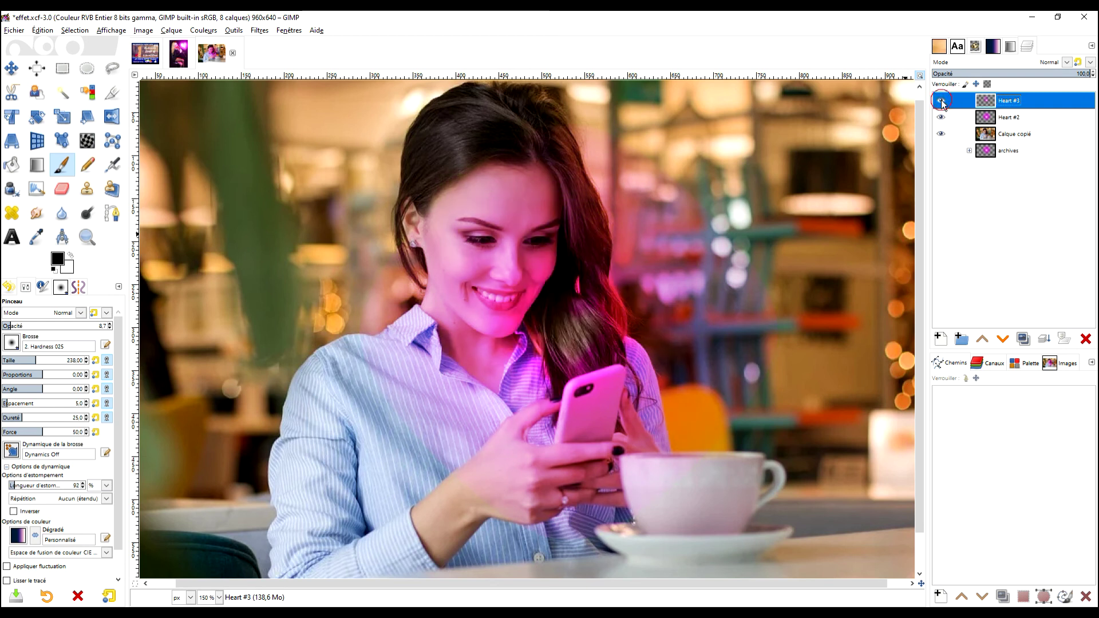
pyautogui.click(941, 102)
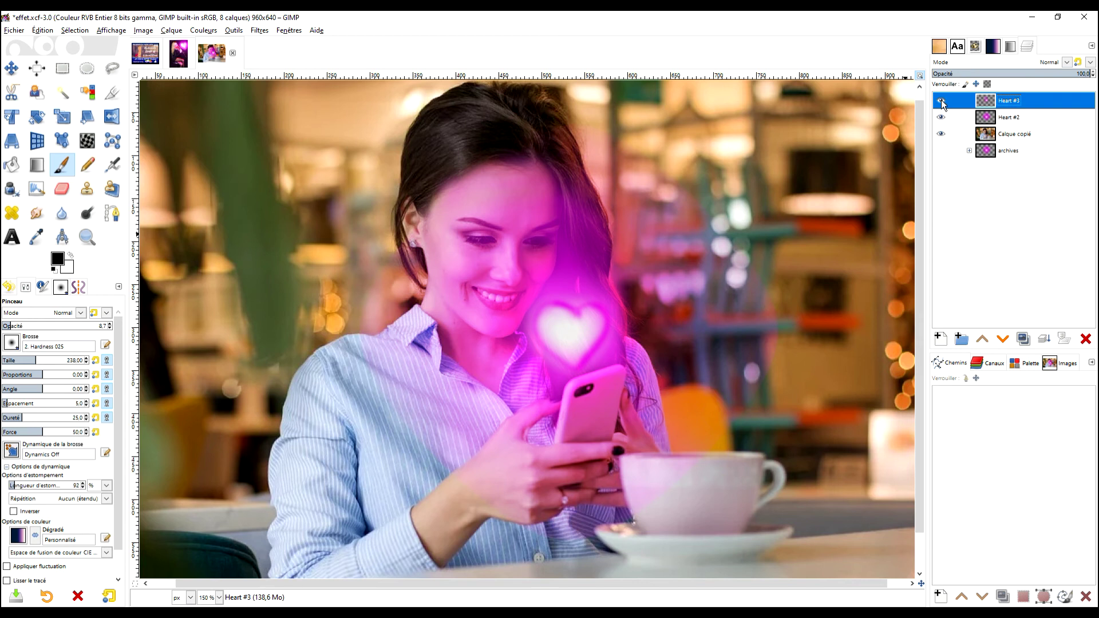
pyautogui.click(941, 101)
pyautogui.click(941, 117)
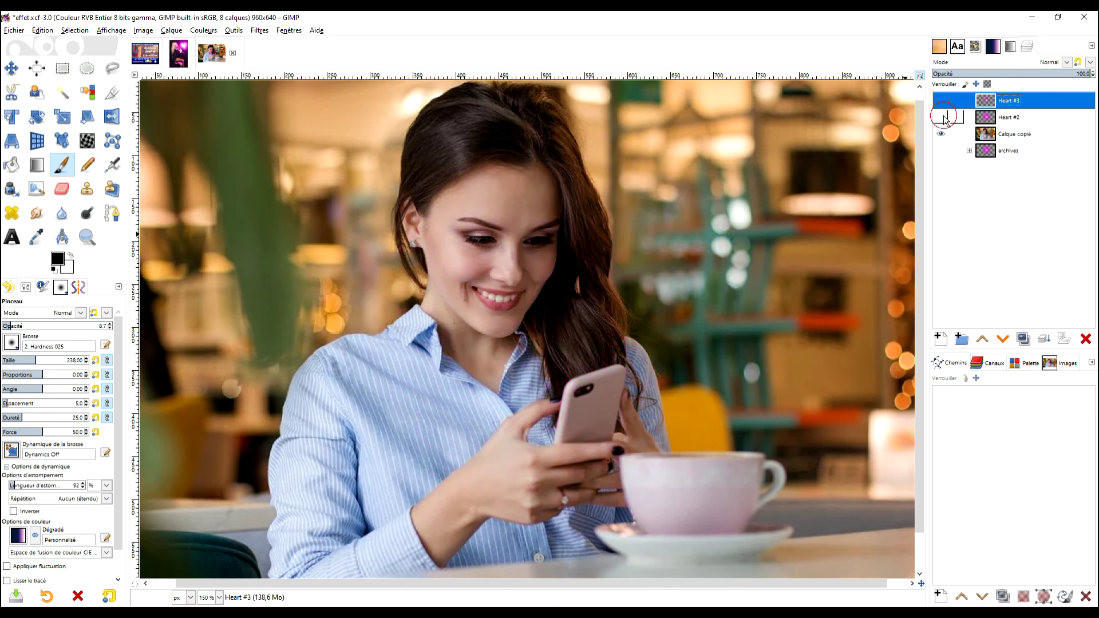
# Check the contents of the archives layer group and move the group to the top of the layer stack
pyautogui.click(976, 137)
pyautogui.click(969, 151)
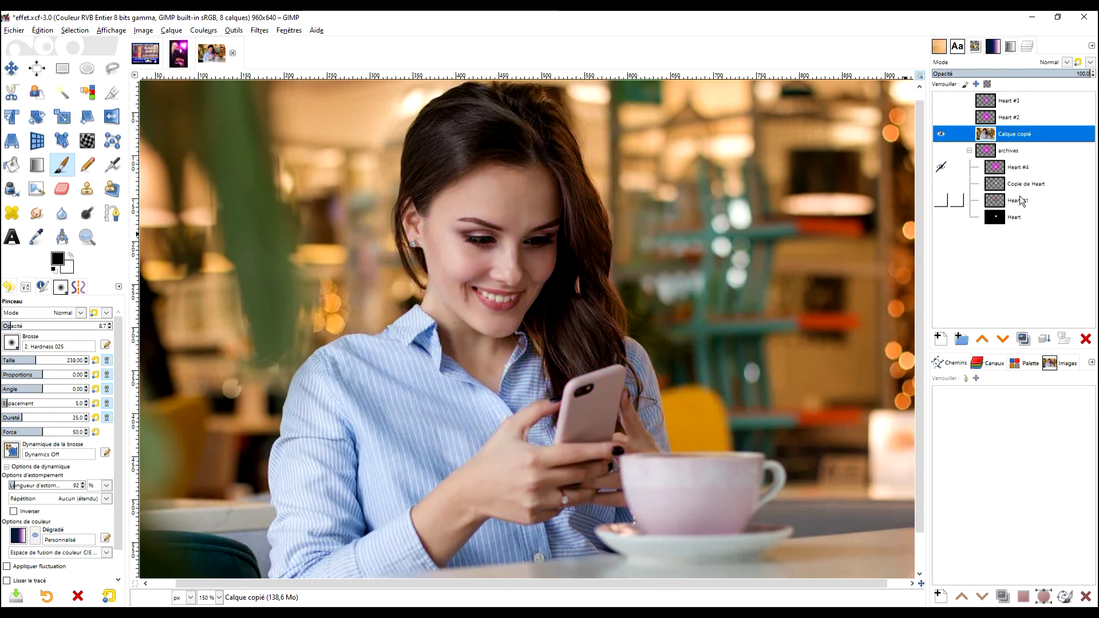
pyautogui.click(969, 150)
pyautogui.moveTo(986, 151); pyautogui.dragTo(993, 84)
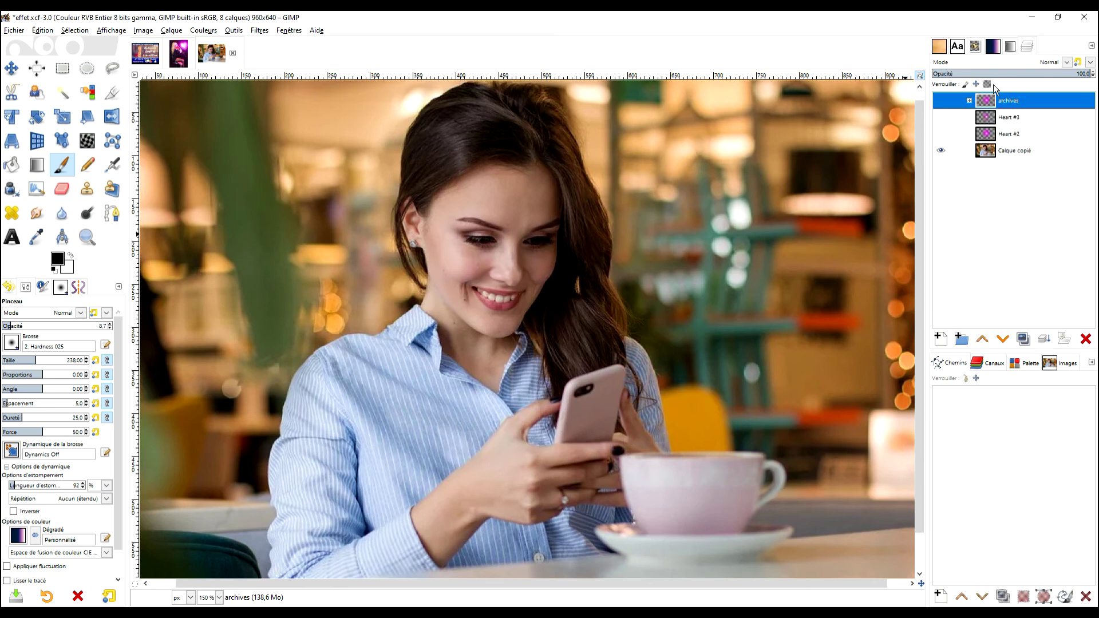
# Show and expand the archives group, and hide its Heart #4 layer
pyautogui.click(941, 101)
pyautogui.click(969, 101)
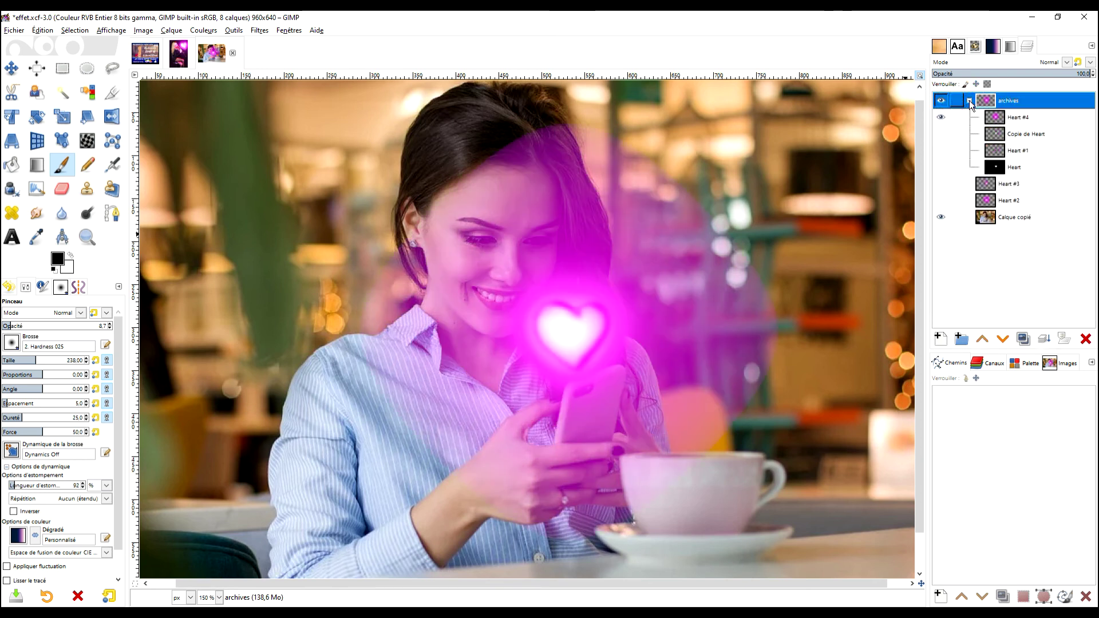
pyautogui.click(941, 117)
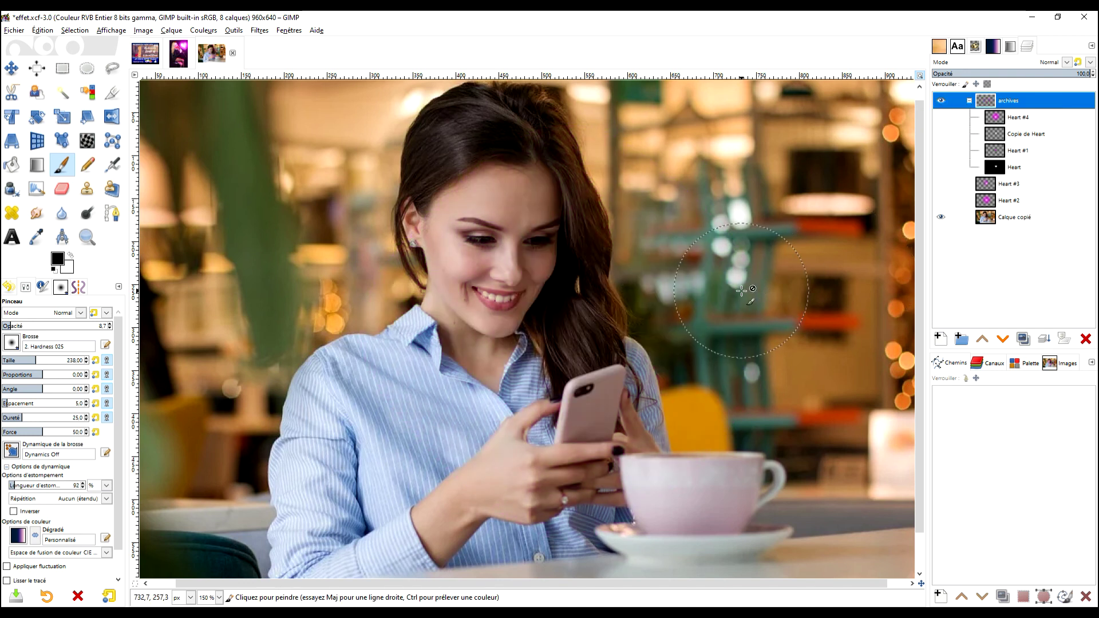
# View the image at 100% and preview the Copie de Heart and Heart #1 layers one at a time over the photo
pyautogui.press('1')
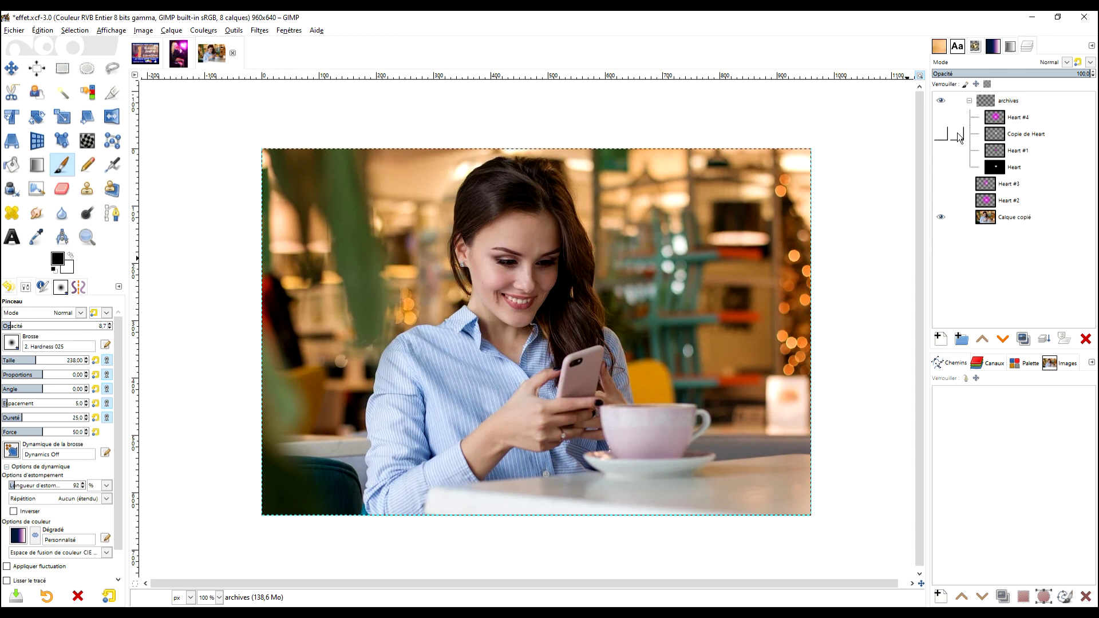
pyautogui.click(940, 134)
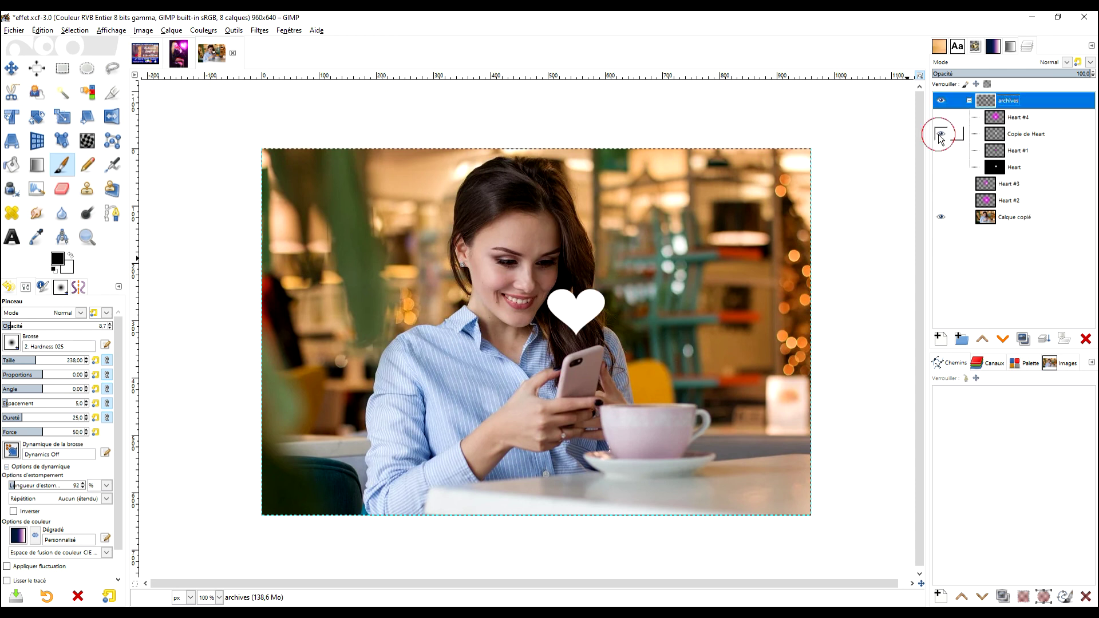
pyautogui.click(939, 134)
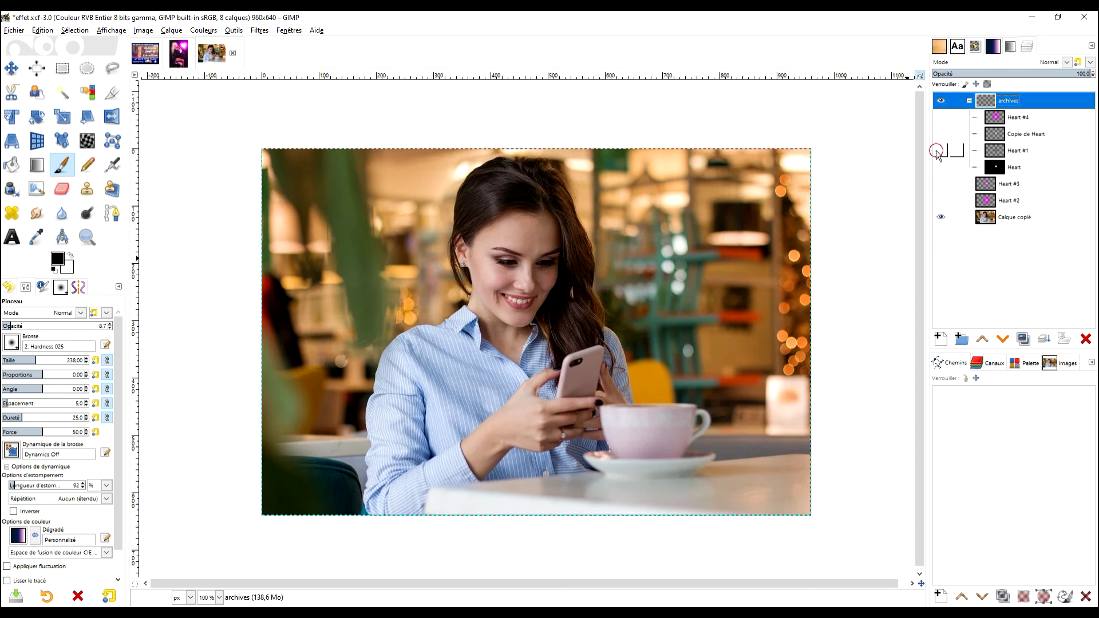
pyautogui.click(940, 151)
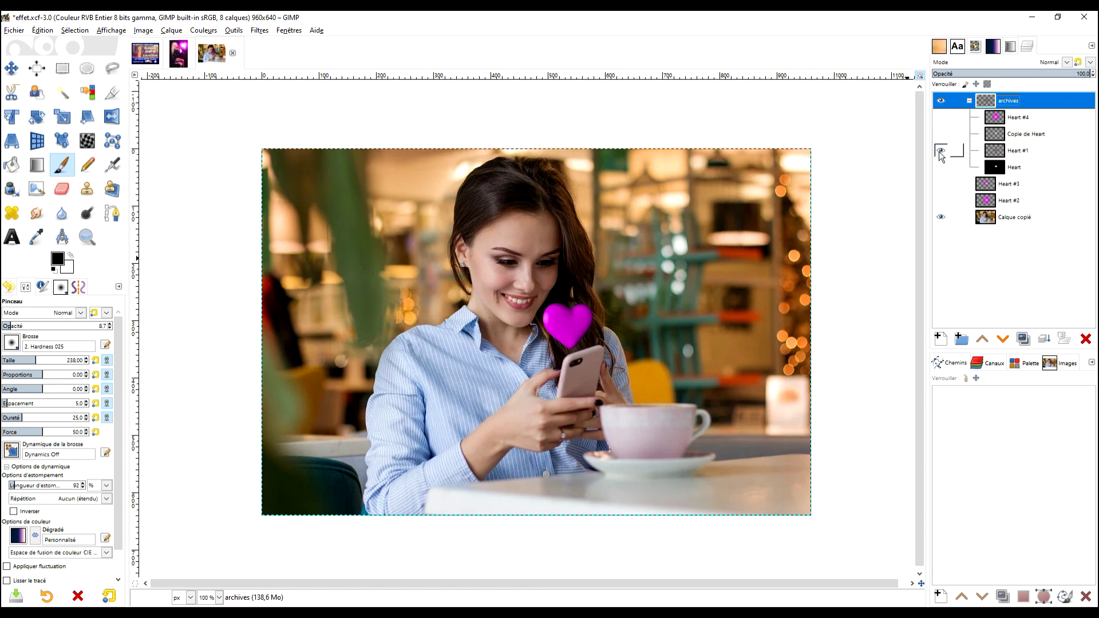
pyautogui.click(941, 151)
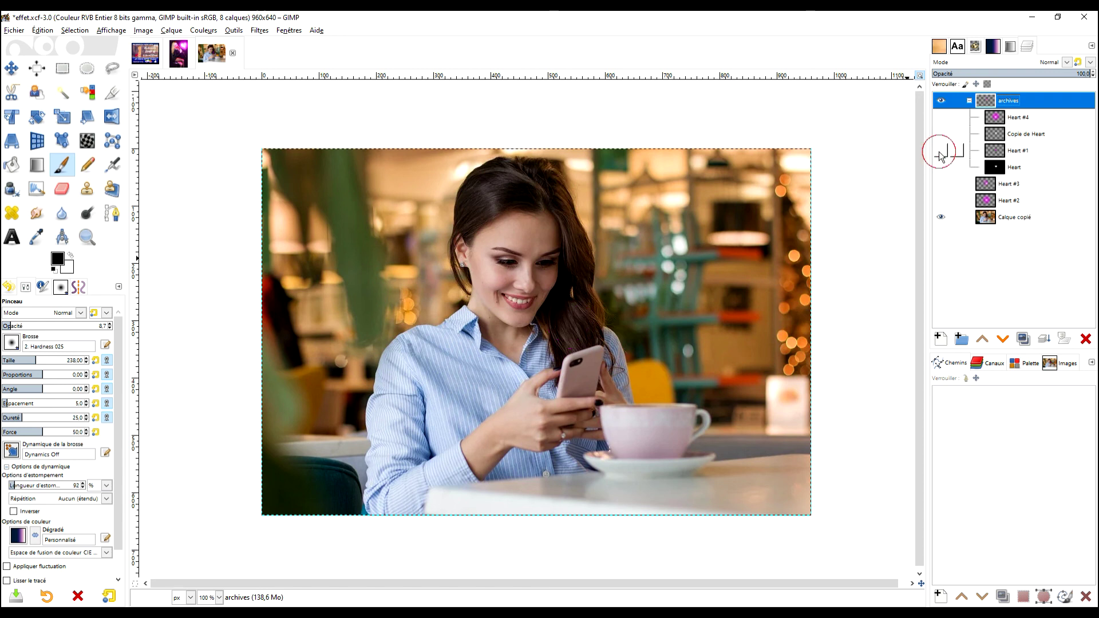
# Preview the Heart #3 and Heart #4 layers in turn, and leave only Heart #3 and Heart #2 visible over the photo
pyautogui.click(940, 183)
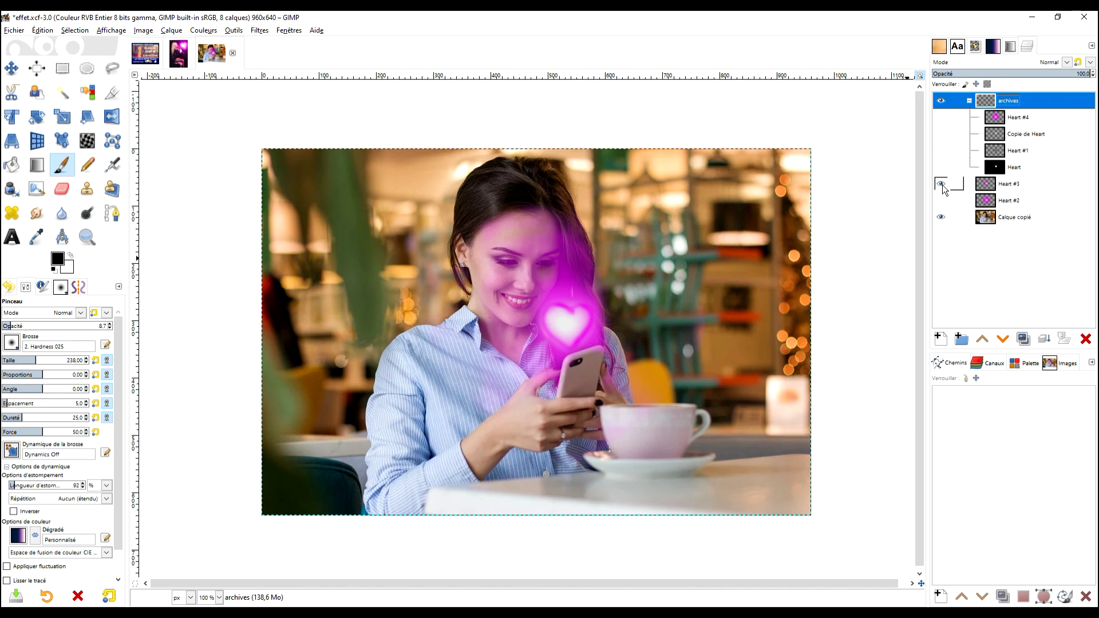
pyautogui.click(940, 184)
pyautogui.click(942, 117)
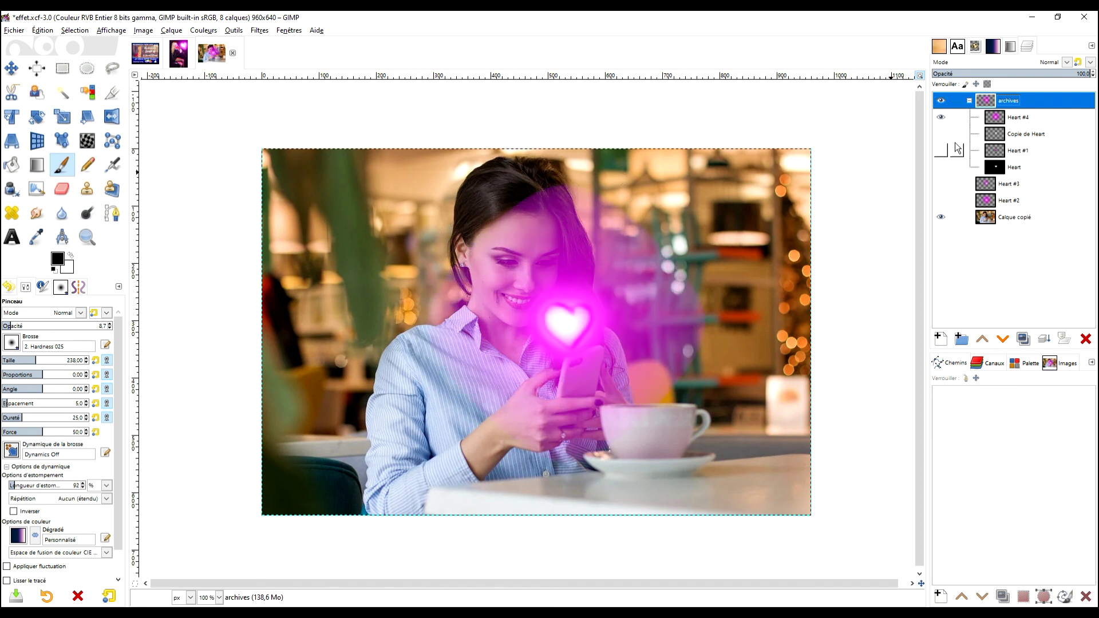
pyautogui.click(940, 118)
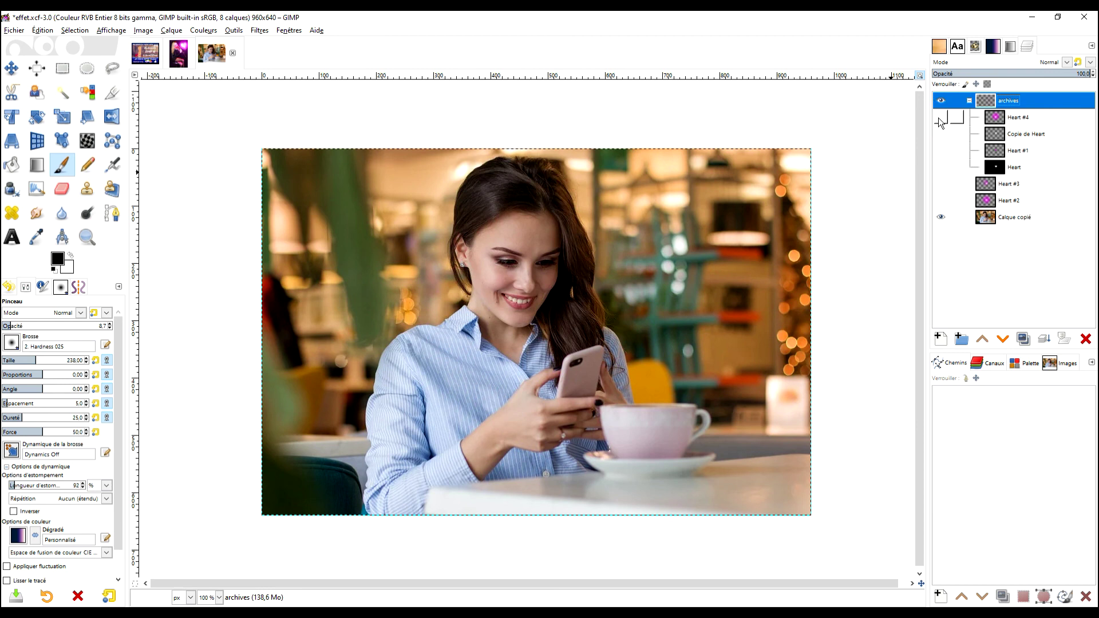
pyautogui.click(941, 184)
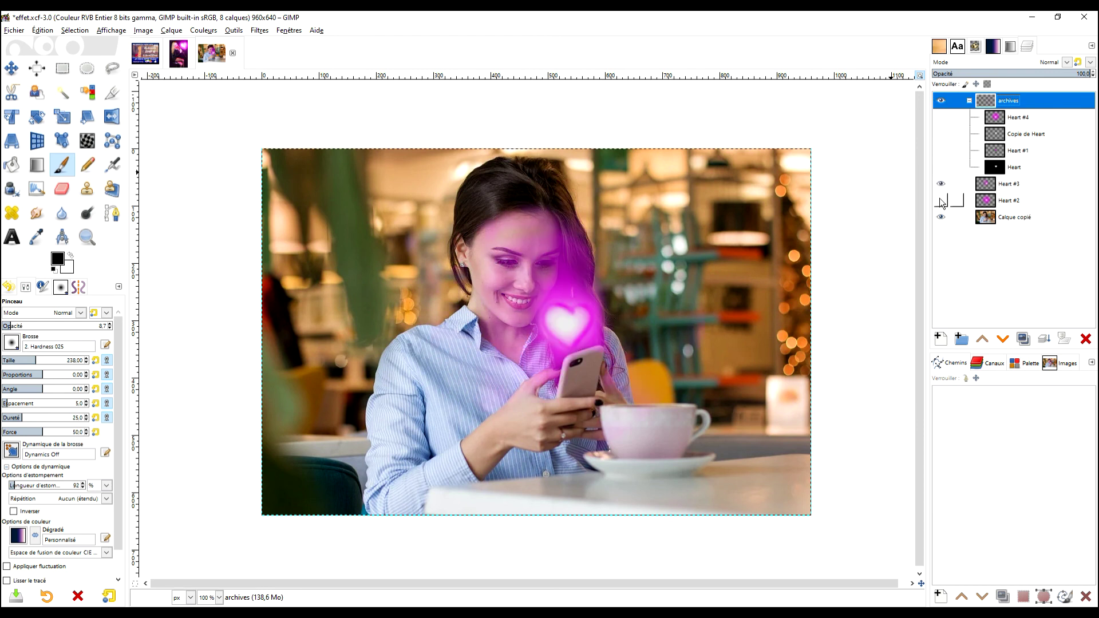
pyautogui.click(941, 201)
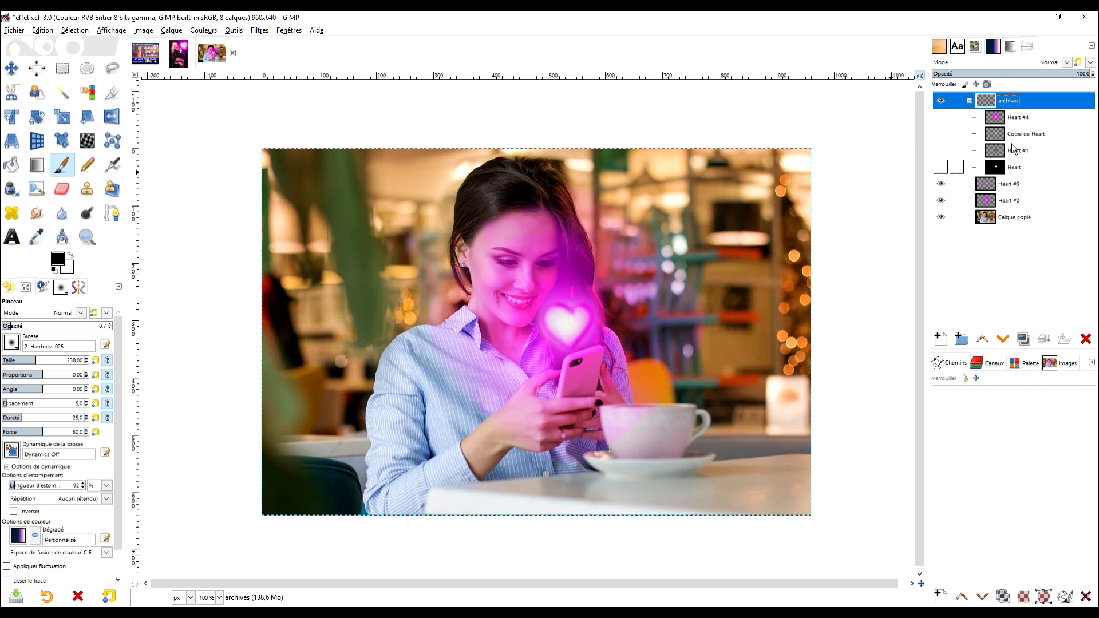
# Compare with the open image of the woman holding a rose, and review the finished phone photo at 100% with the Rectangle Select tool active
pyautogui.click(179, 55)
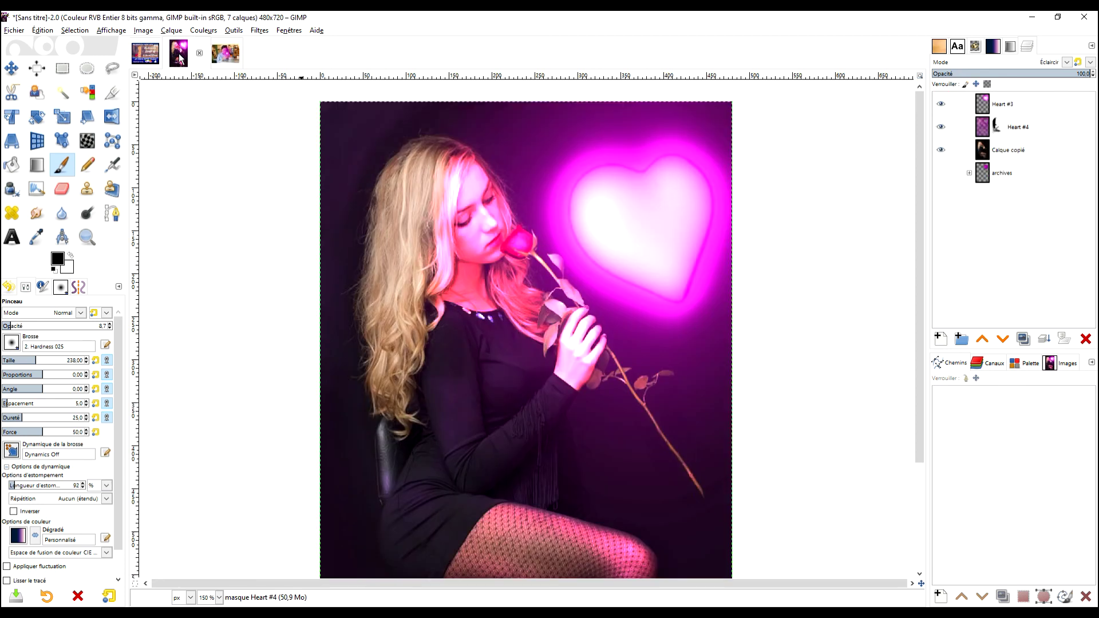
pyautogui.click(225, 53)
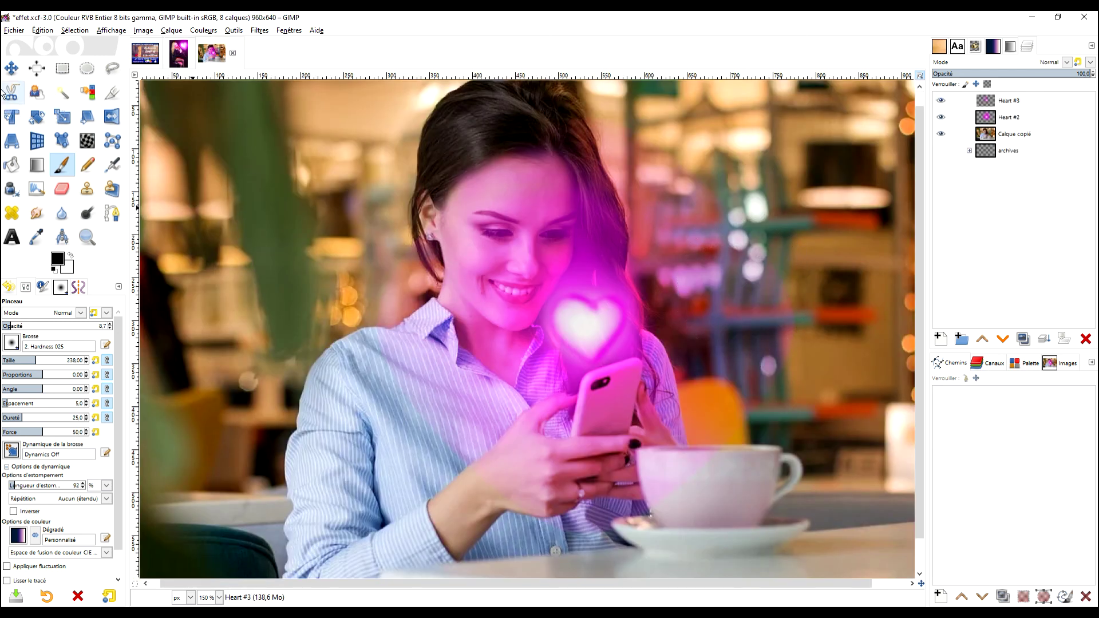
pyautogui.click(60, 70)
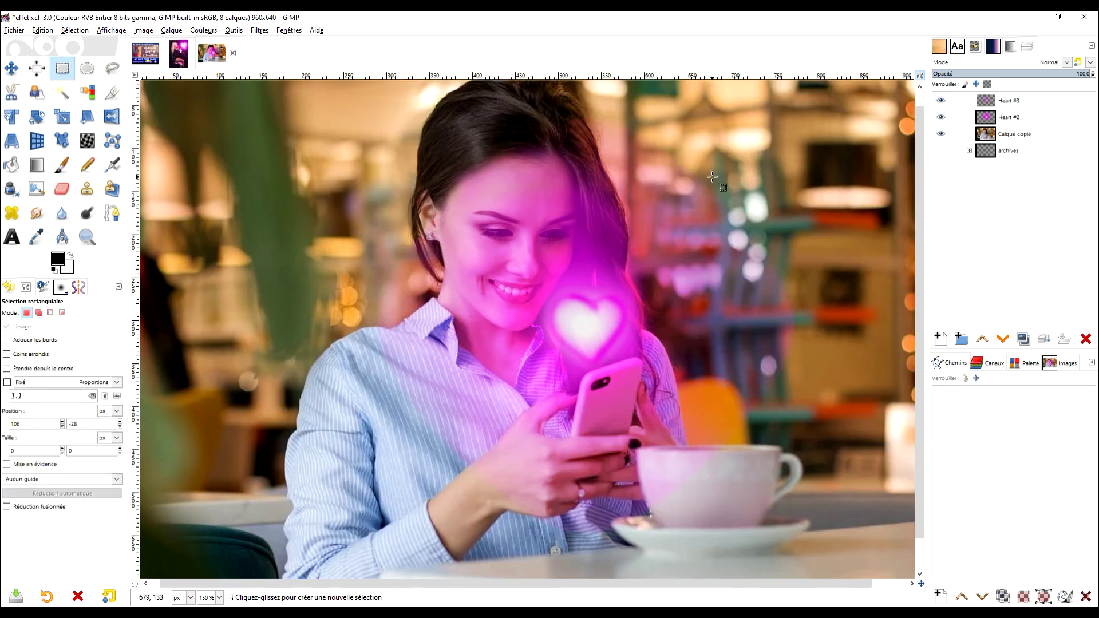
pyautogui.press('1')
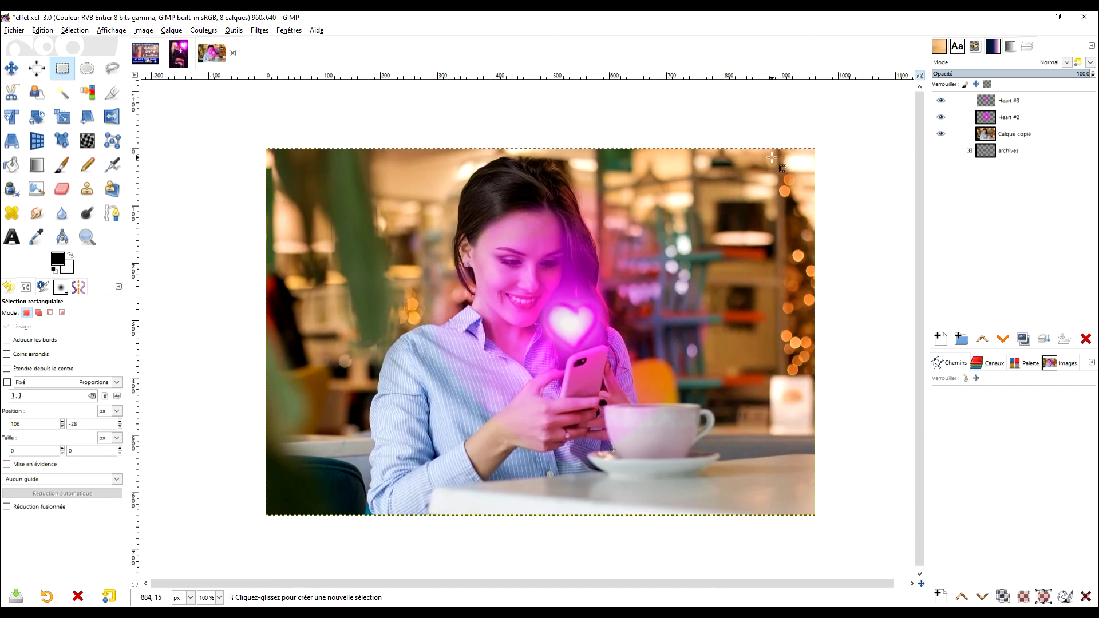